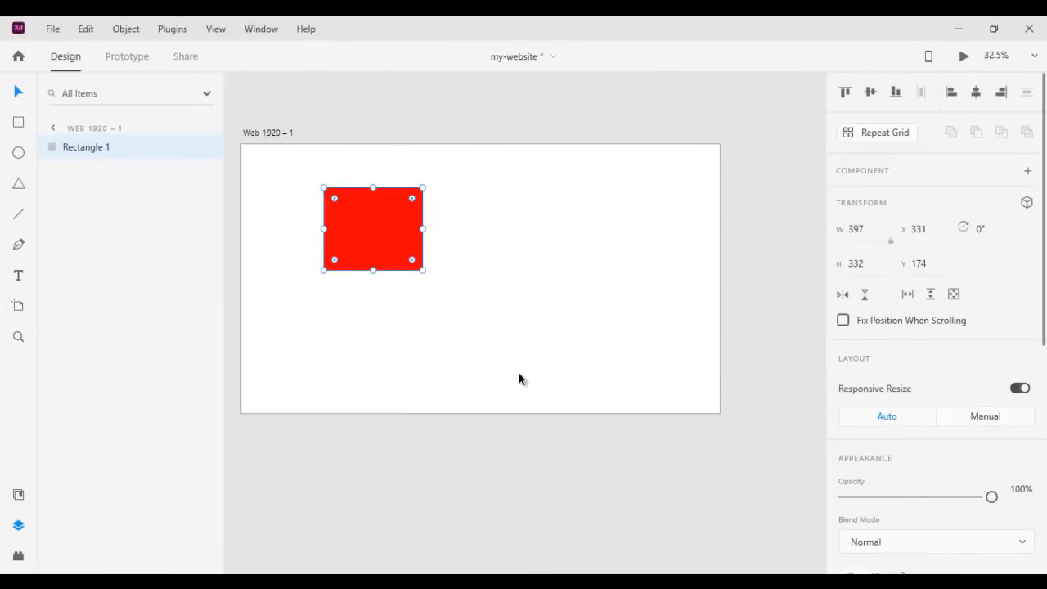
Look through the Notepad lesson notes up to "3. Creating & Managing Artboard" and return to the Adobe XD document
{"action": "left_click", "coordinate": [353, 583]}
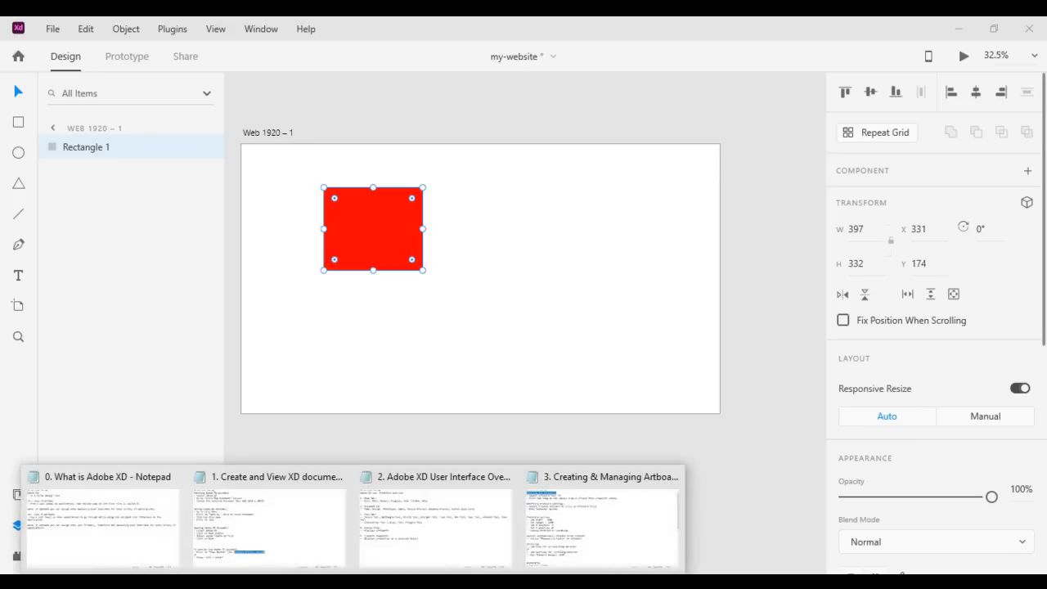
{"action": "mouse_move", "coordinate": [155, 545]}
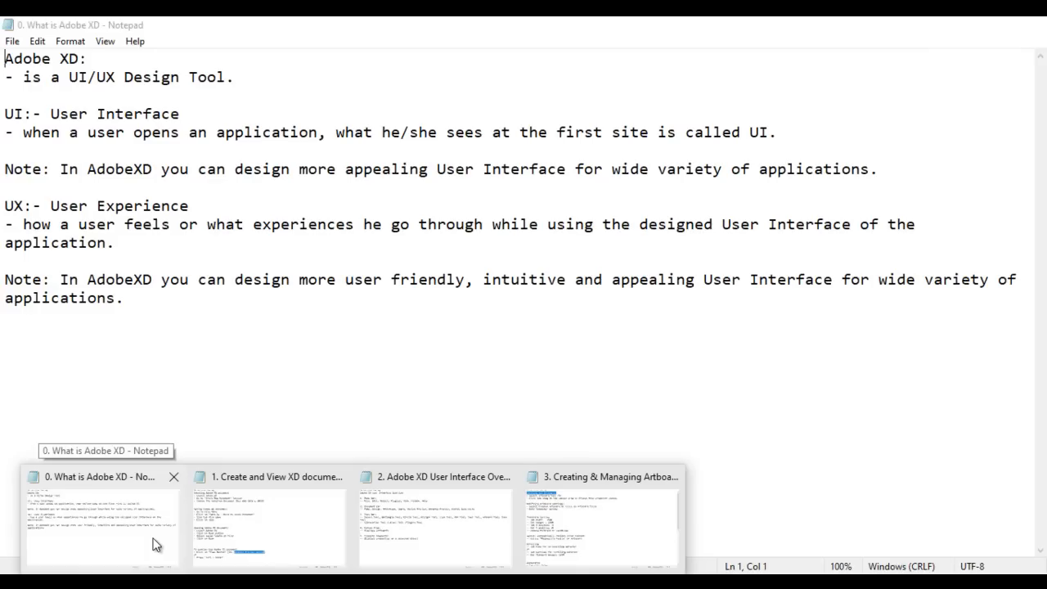
{"action": "mouse_move", "coordinate": [272, 532]}
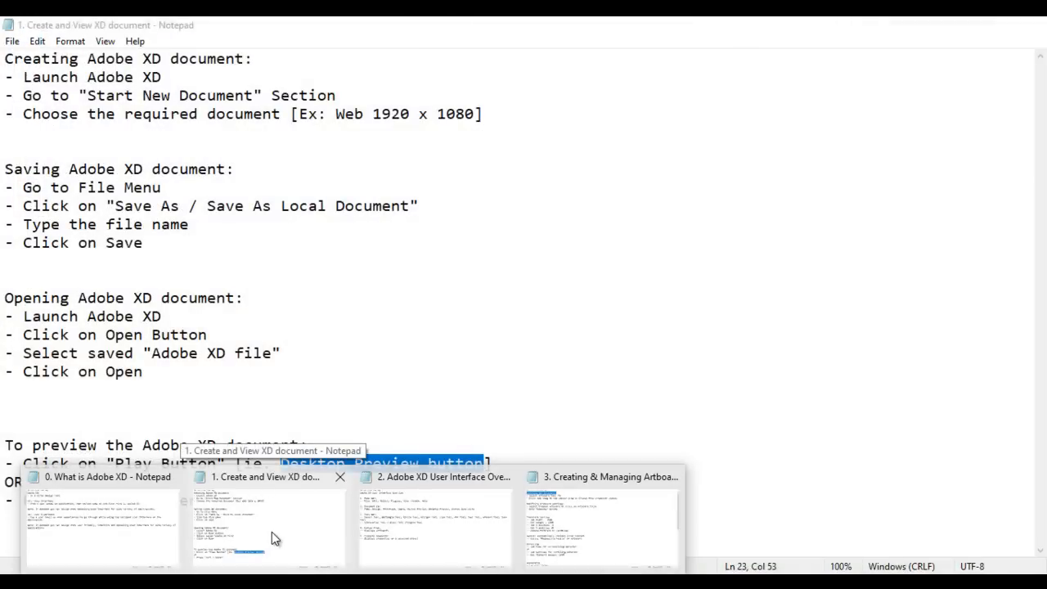
{"action": "mouse_move", "coordinate": [417, 513]}
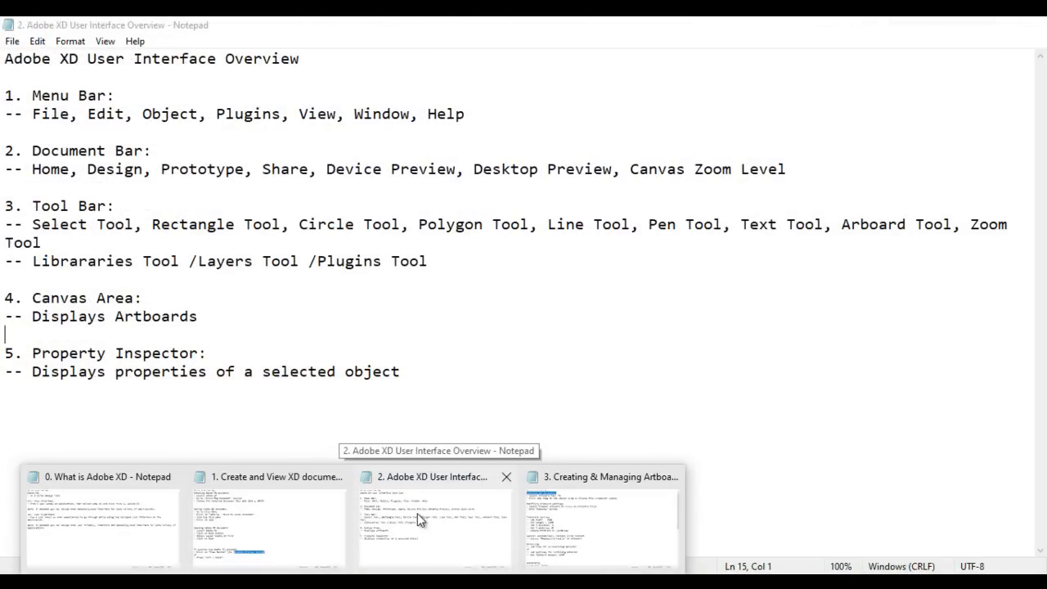
{"action": "left_click", "coordinate": [534, 516]}
{"action": "left_click", "coordinate": [462, 250]}
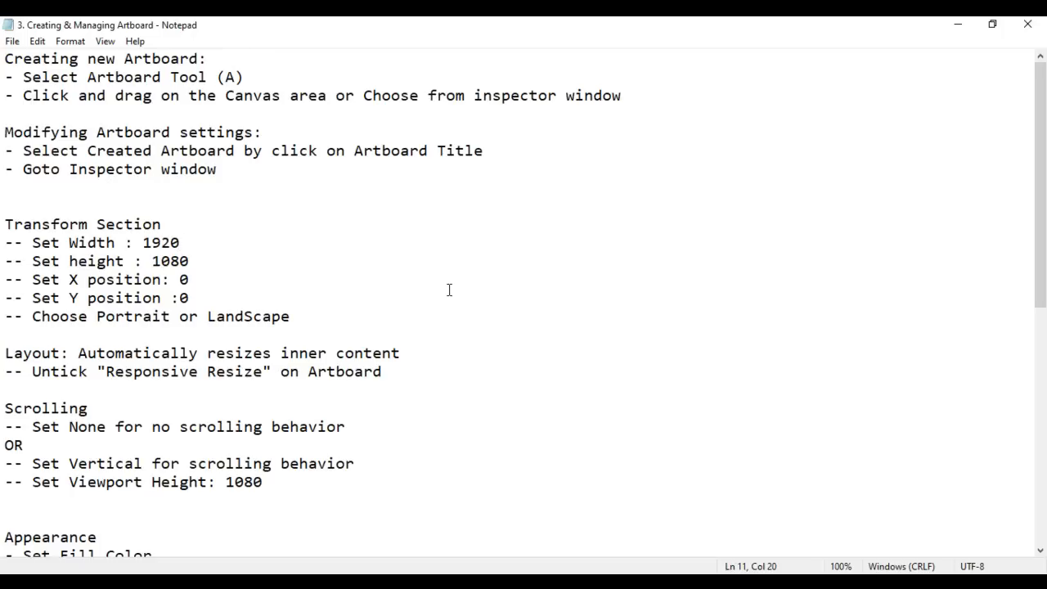
{"action": "left_click", "coordinate": [407, 582]}
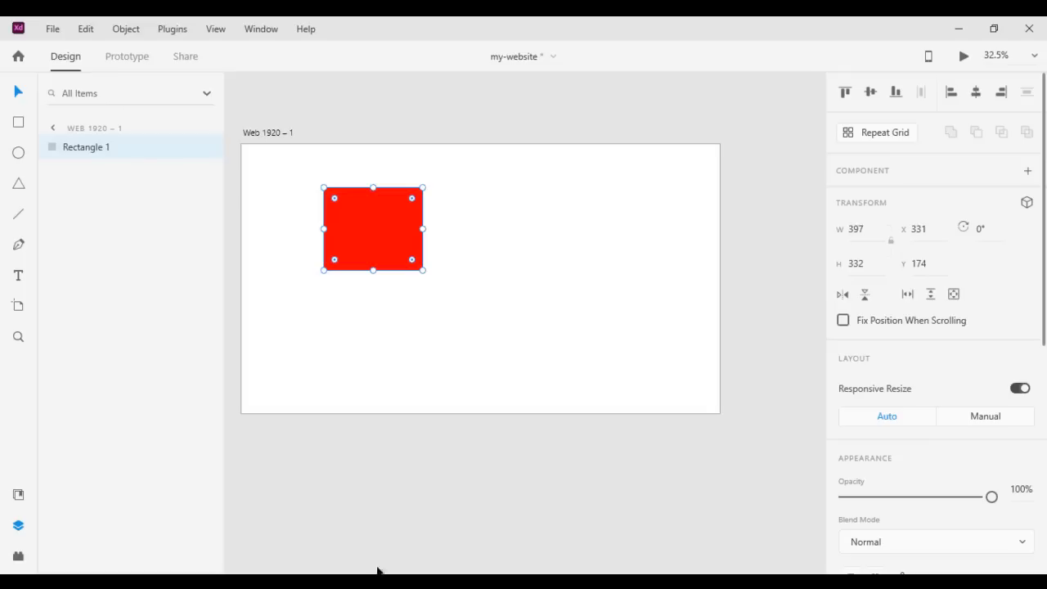
Add two new artboards from the Web 1920 preset (1920 x 1080) using the Artboard tool
{"action": "left_click", "coordinate": [268, 133]}
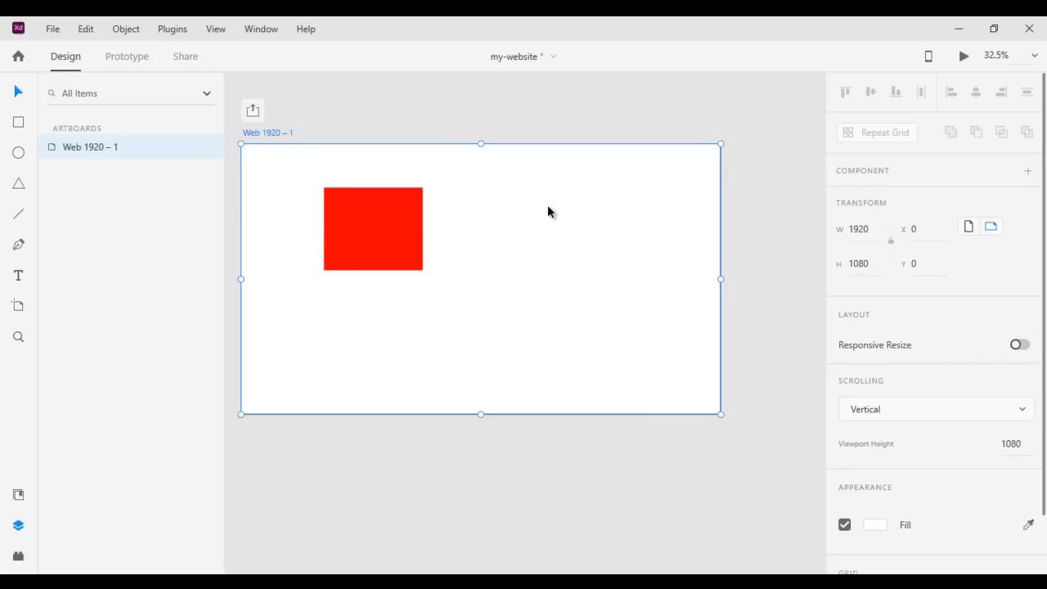
{"action": "left_click", "coordinate": [25, 310]}
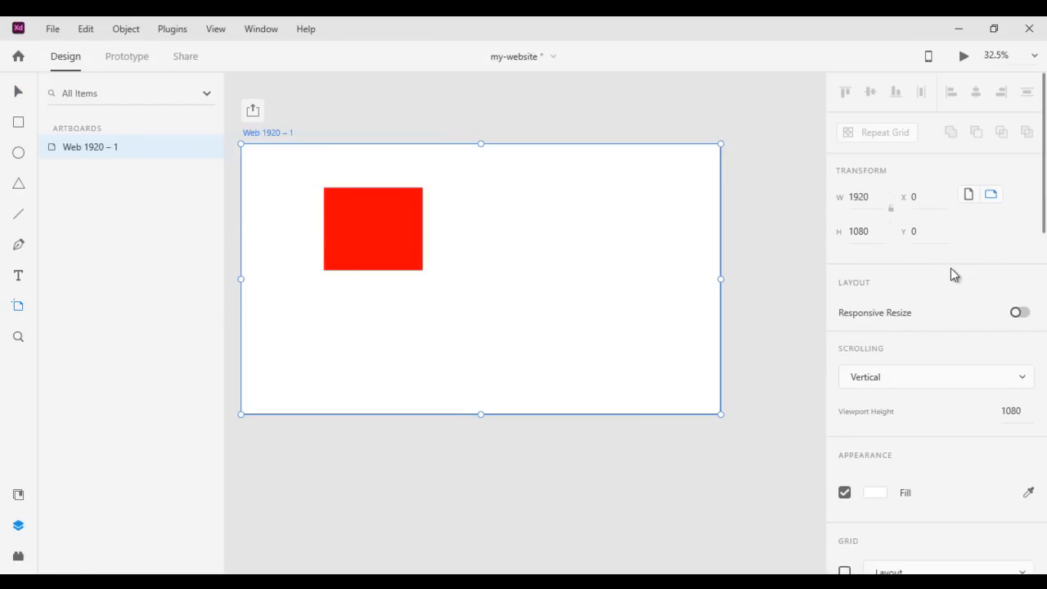
{"action": "scroll", "coordinate": [950, 270], "scroll_direction": "down", "scroll_amount": 10}
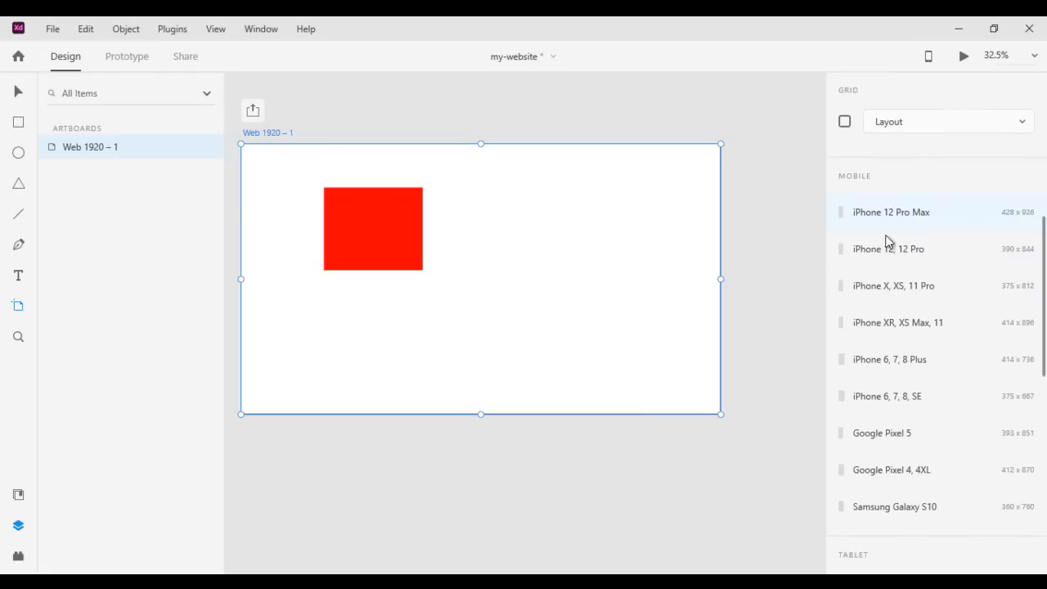
{"action": "scroll", "coordinate": [957, 237], "scroll_direction": "down", "scroll_amount": 5}
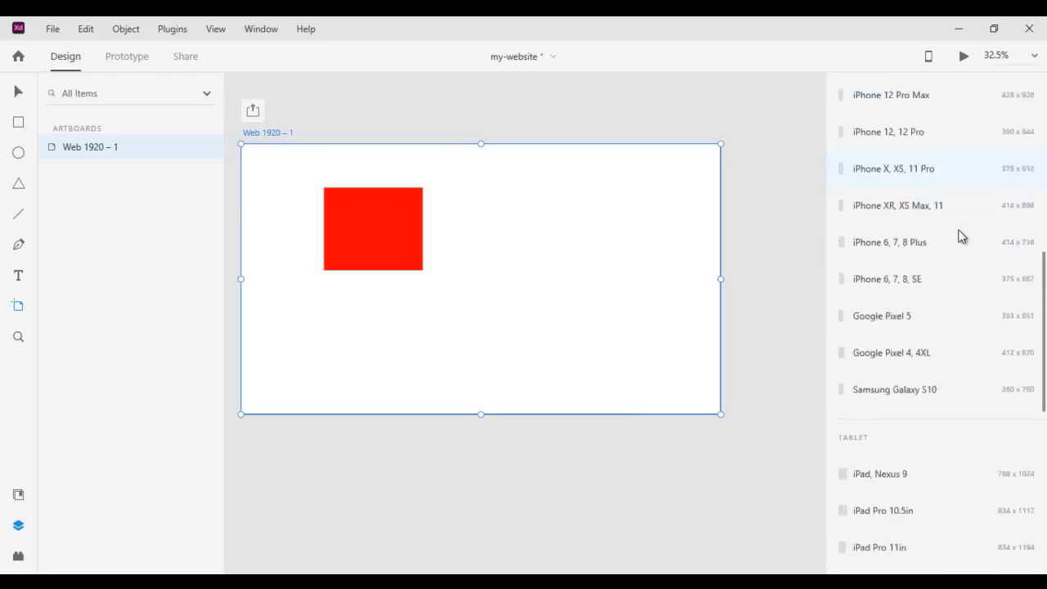
{"action": "scroll", "coordinate": [976, 297], "scroll_direction": "down", "scroll_amount": 4}
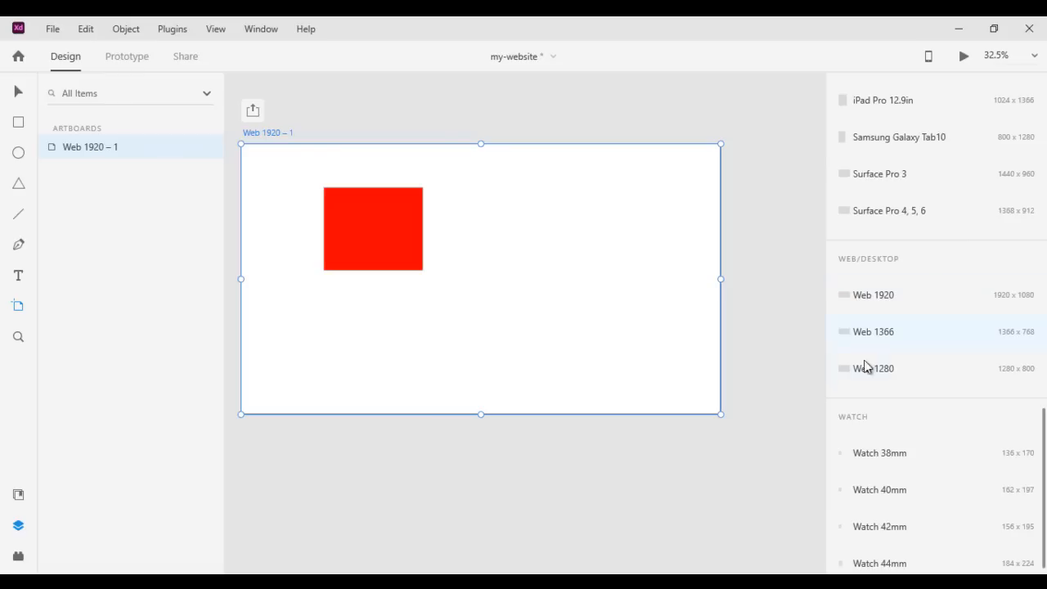
{"action": "scroll", "coordinate": [970, 294], "scroll_direction": "down", "scroll_amount": 1}
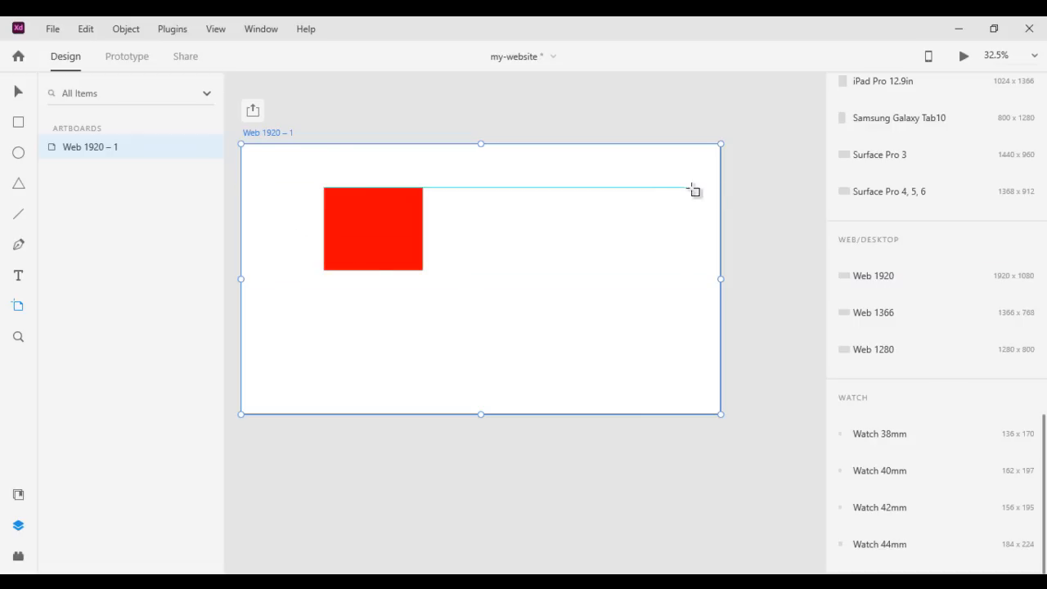
{"action": "left_click", "coordinate": [886, 281]}
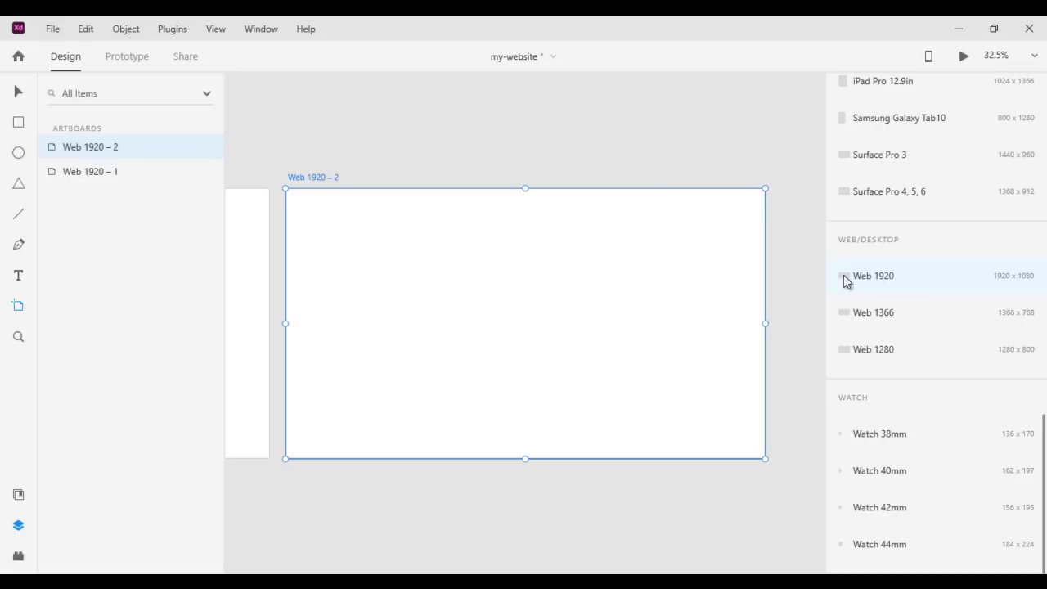
{"action": "left_click", "coordinate": [898, 277]}
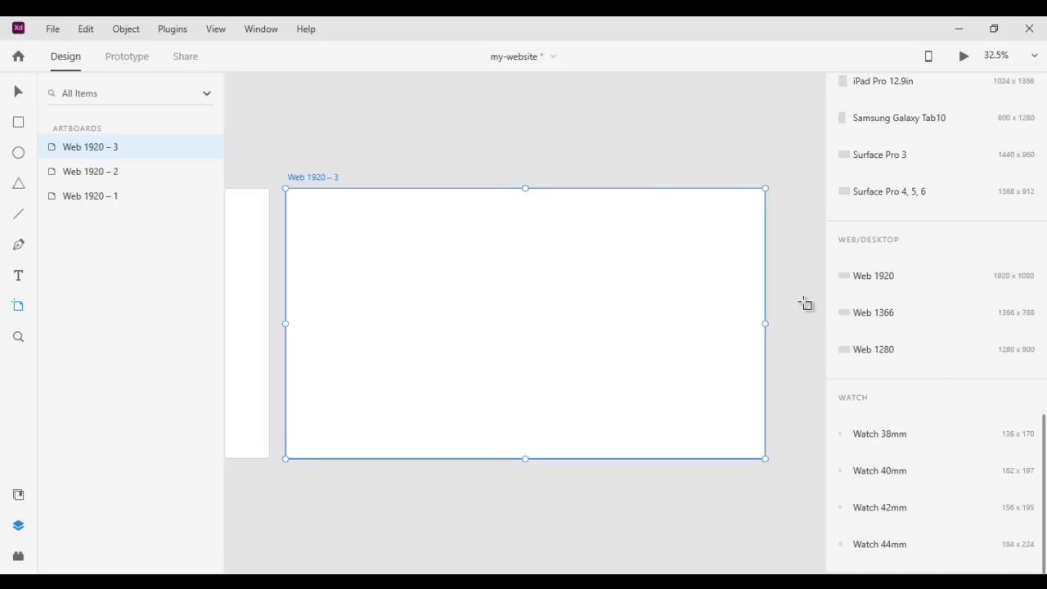
Draw a custom artboard about 1677 x 1080 beside the Web 1920 – 3 artboard, aligned with its upper and lower edges
{"action": "key", "text": "space"}
{"action": "left_click_drag", "start_coordinate": [797, 275], "coordinate": [358, 274]}
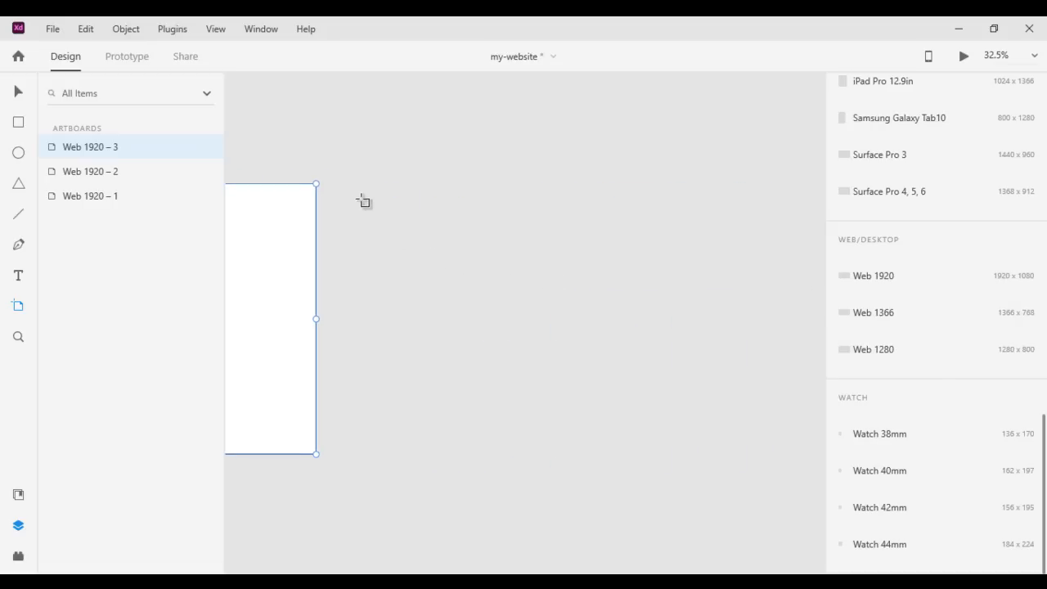
{"action": "mouse_move", "coordinate": [336, 184]}
{"action": "left_mouse_down"}
{"action": "mouse_move", "coordinate": [506, 345]}
{"action": "mouse_move", "coordinate": [643, 434]}
{"action": "mouse_move", "coordinate": [755, 453]}
{"action": "left_mouse_up"}
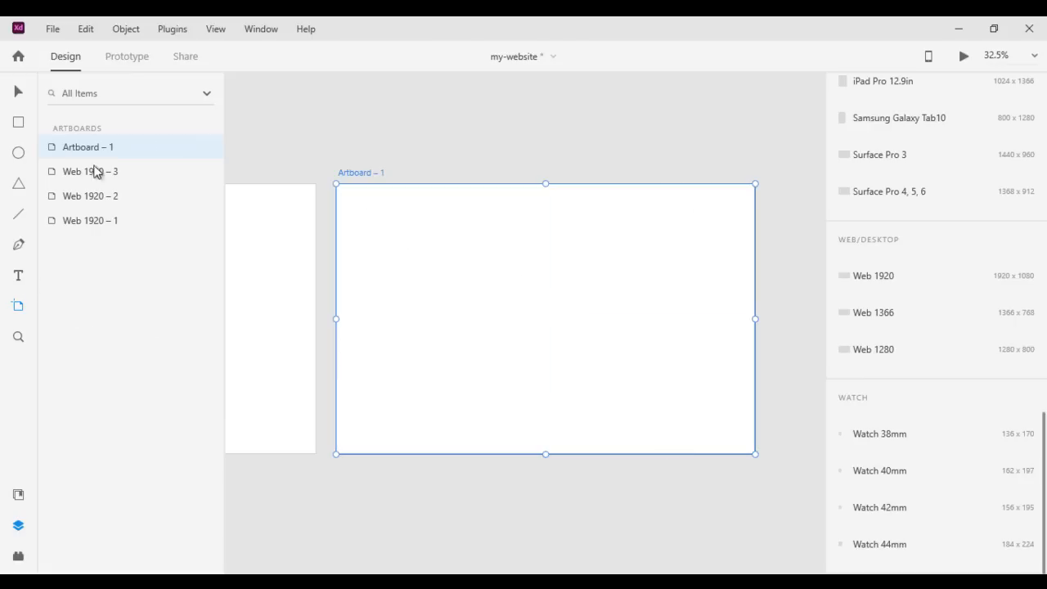
Set the width of the custom-drawn artboard to 1920
{"action": "left_click", "coordinate": [18, 94]}
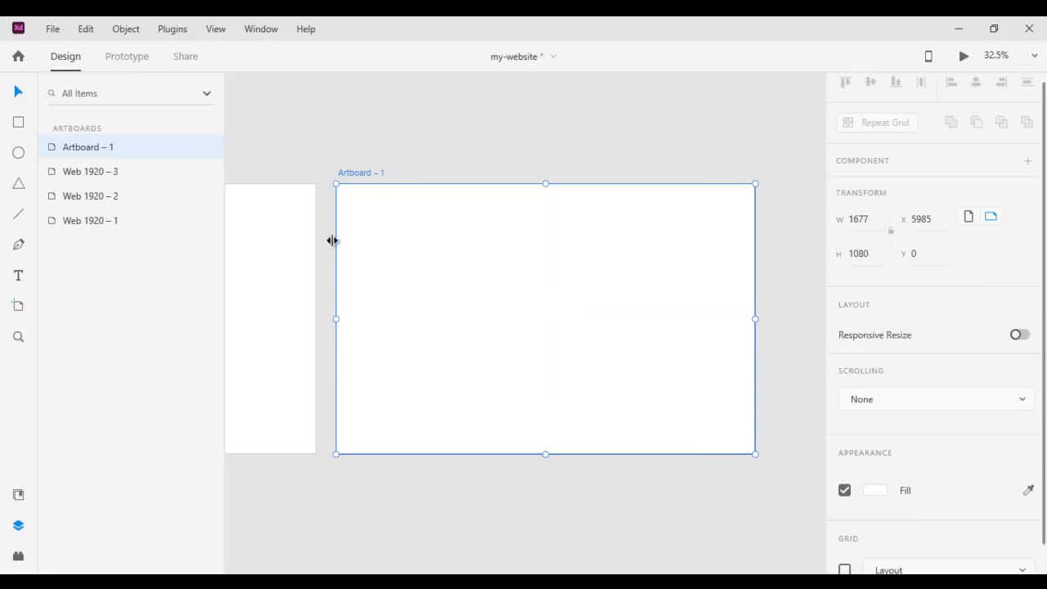
{"action": "left_click", "coordinate": [854, 219]}
{"action": "type", "text": "1920"}
{"action": "key", "text": "Return"}
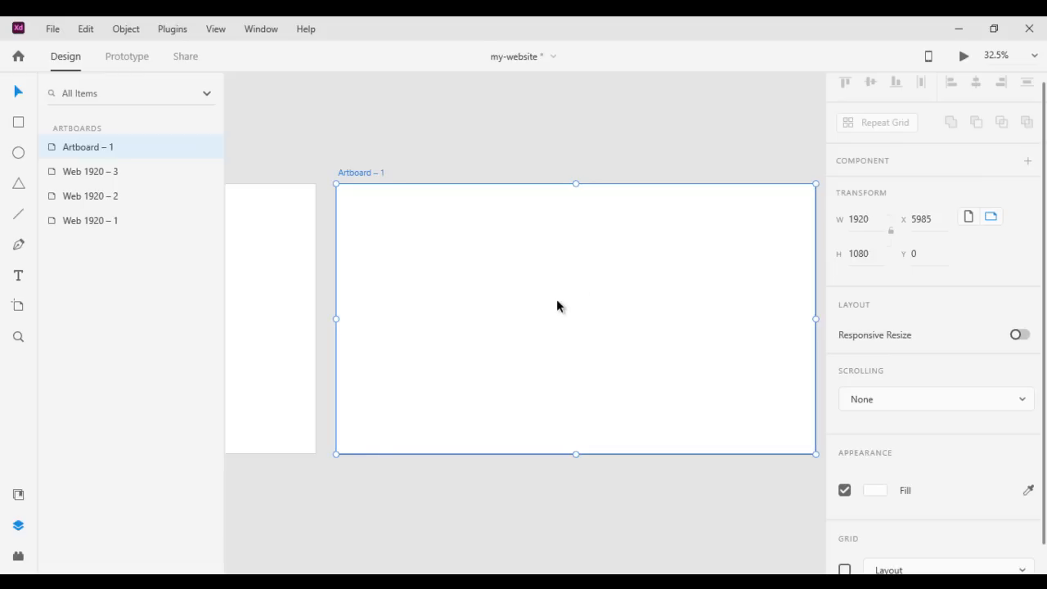
Delete the custom artboard and the Web 1920 – 3 and Web 1920 – 2 artboards, leaving only the one with the red rectangle
{"action": "key", "text": "Delete"}
{"action": "left_click_drag", "start_coordinate": [303, 320], "coordinate": [749, 331]}
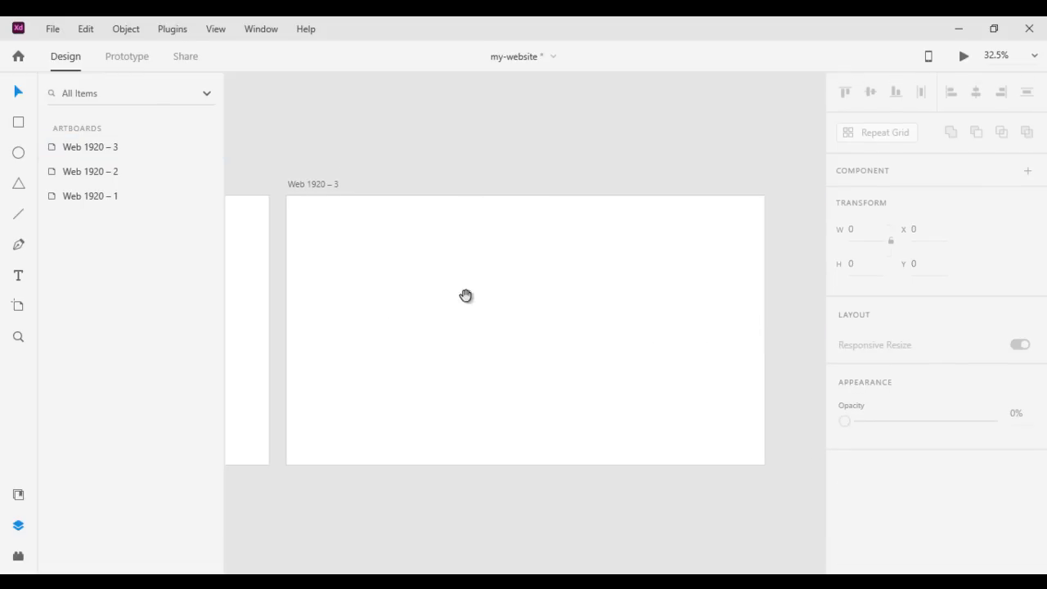
{"action": "left_click", "coordinate": [326, 186]}
{"action": "key", "text": "Delete"}
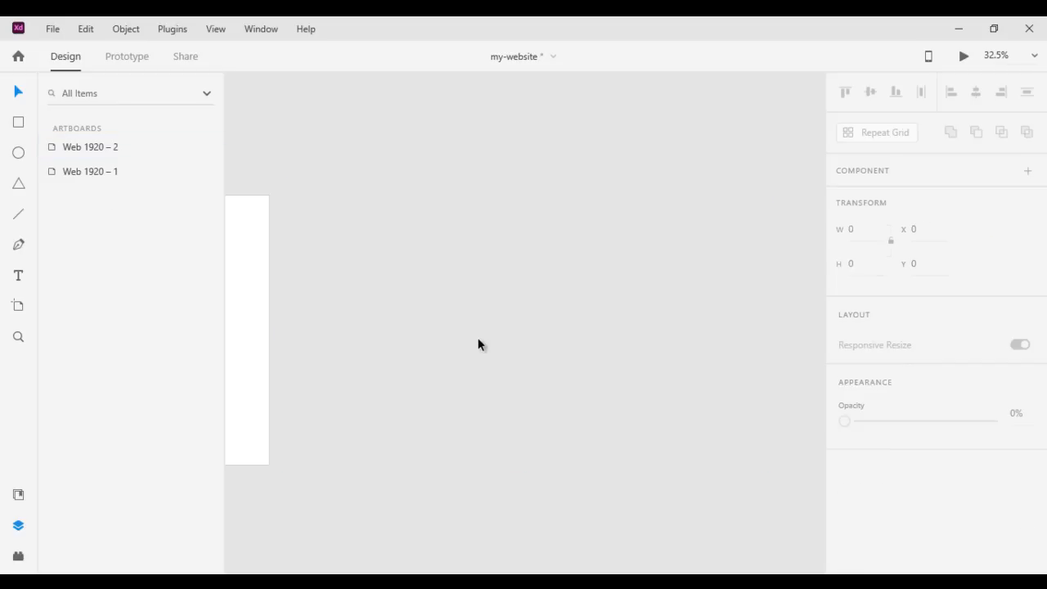
{"action": "left_click_drag", "start_coordinate": [251, 310], "coordinate": [734, 308]}
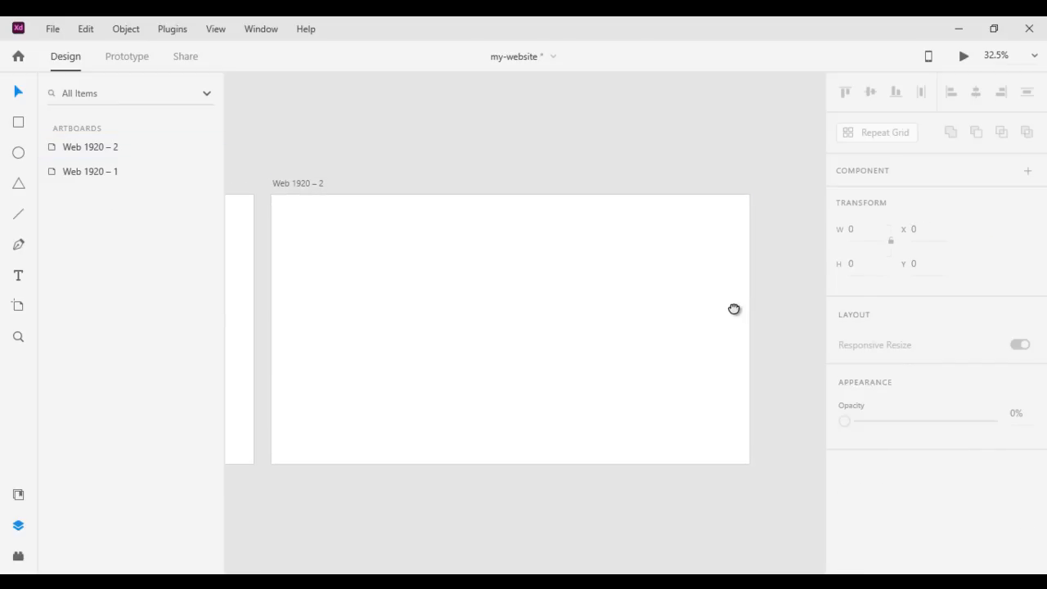
{"action": "left_click", "coordinate": [317, 183]}
{"action": "key", "text": "Delete"}
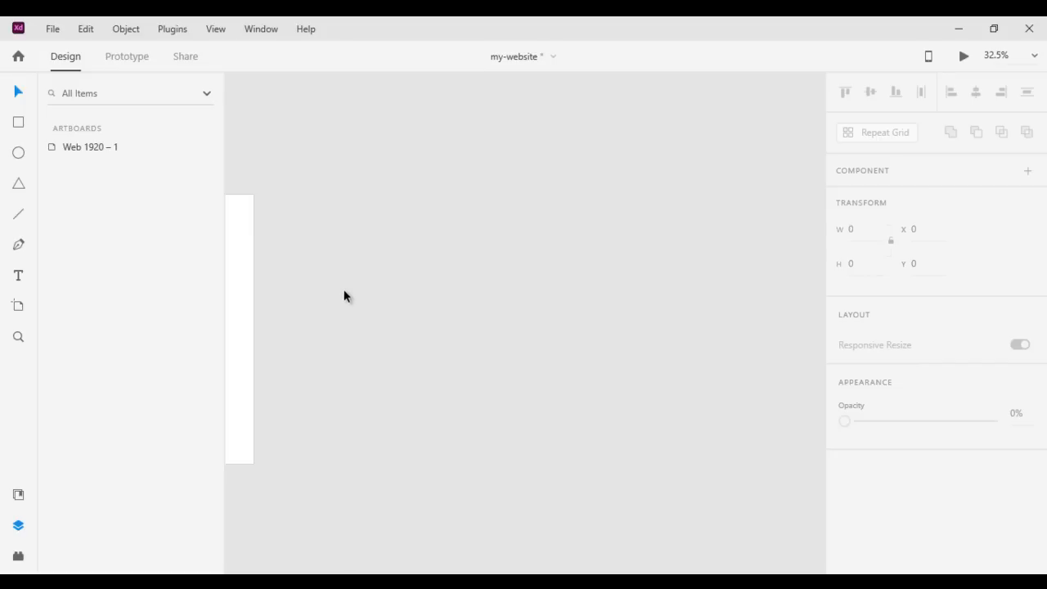
{"action": "left_click_drag", "start_coordinate": [353, 297], "coordinate": [808, 264]}
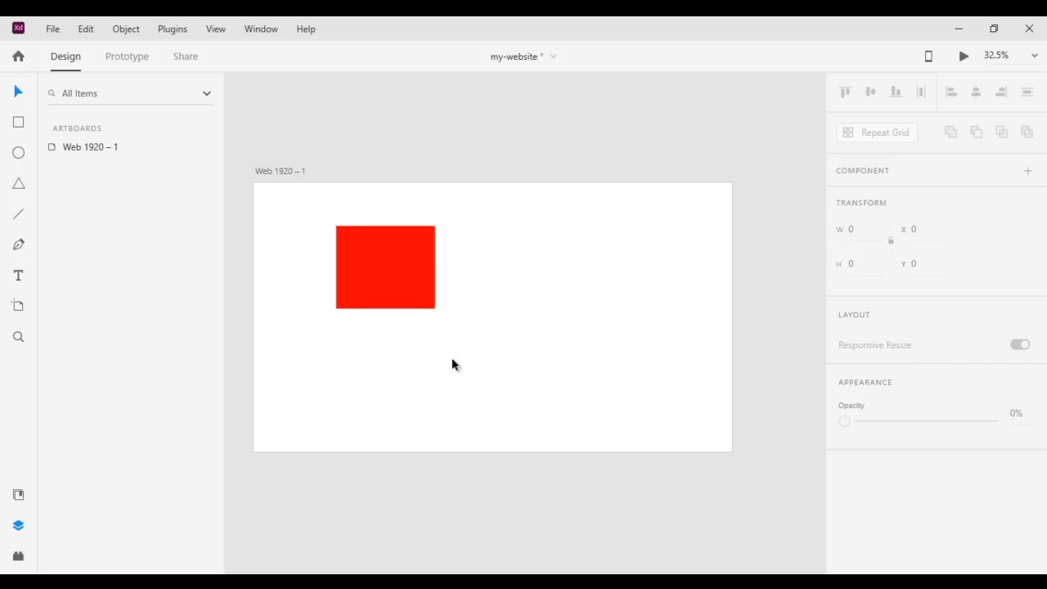
Rename the Web 1920 – 1 artboard as Home Page
{"action": "double_click", "coordinate": [292, 169]}
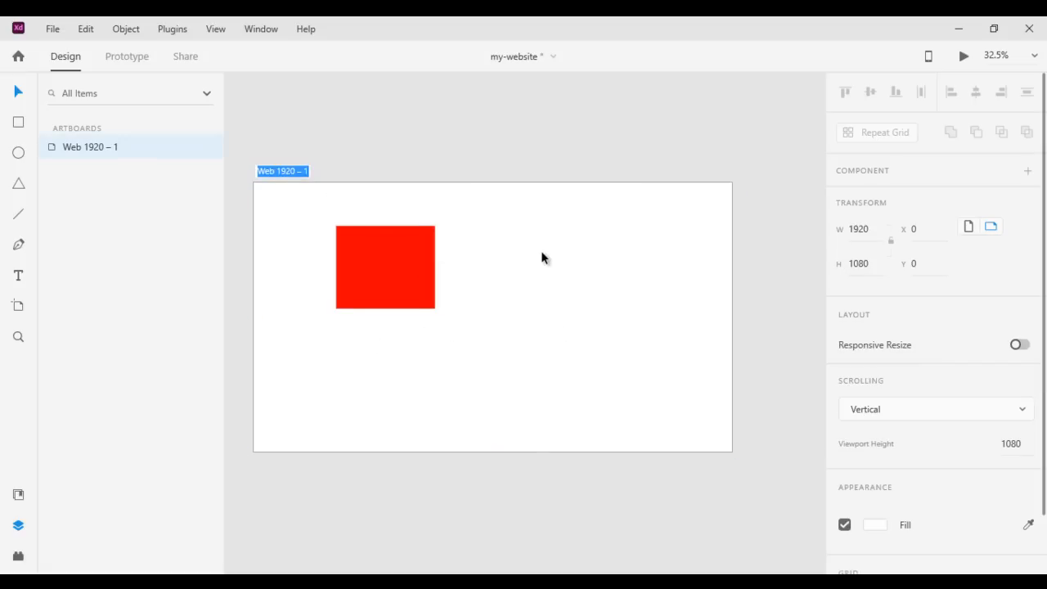
{"action": "type", "text": "Home Page"}
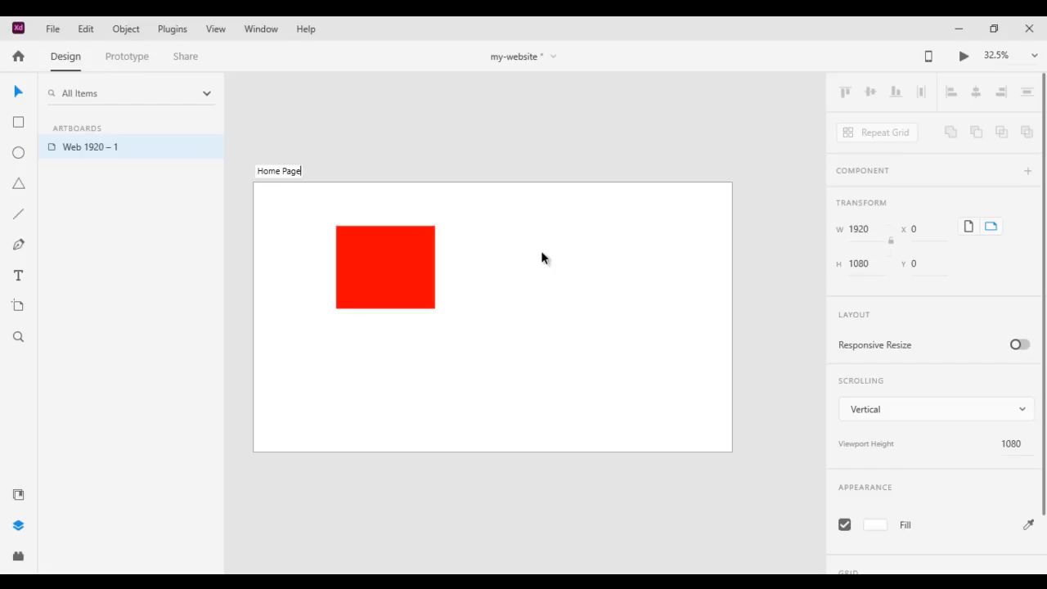
{"action": "key", "text": "Return"}
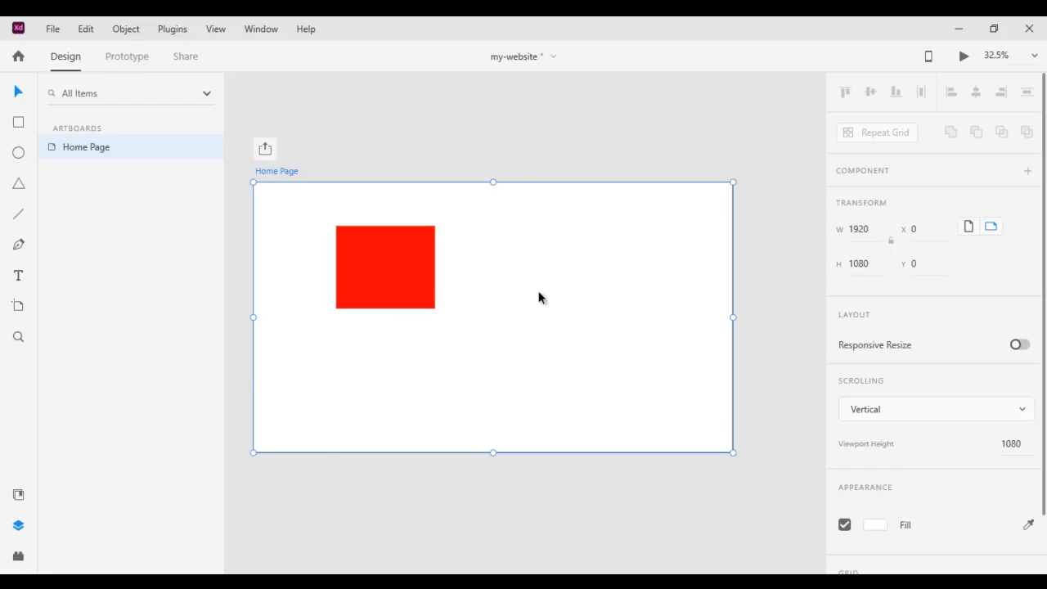
Duplicate the Home Page artboard directly below it at about Y 1178 and rename the copy as About Page
{"action": "left_click_drag", "start_coordinate": [292, 176], "coordinate": [290, 463]}
{"action": "left_click_drag", "start_coordinate": [602, 391], "coordinate": [605, 177]}
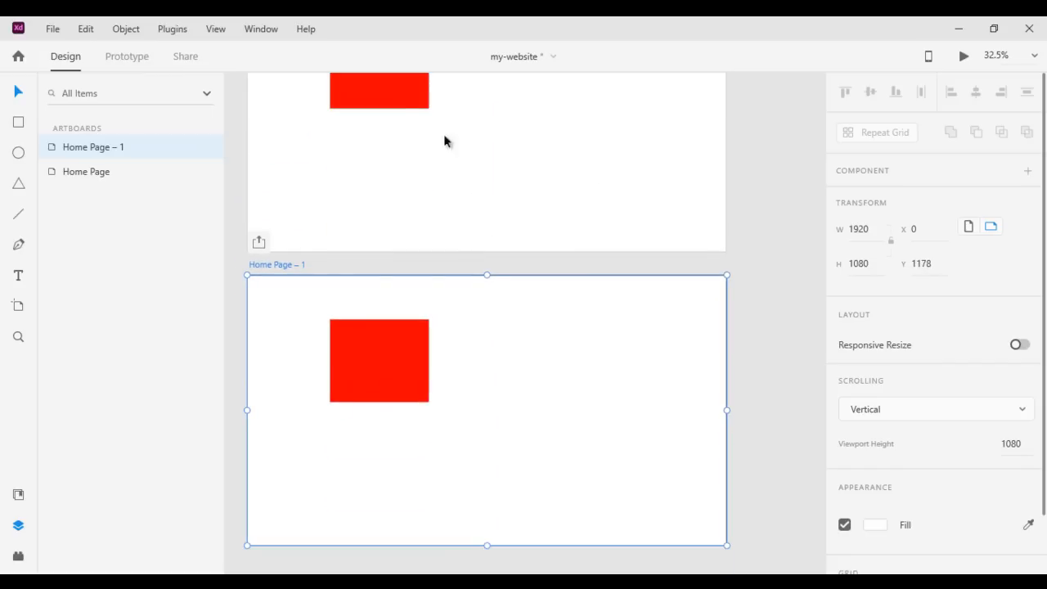
{"action": "double_click", "coordinate": [284, 264]}
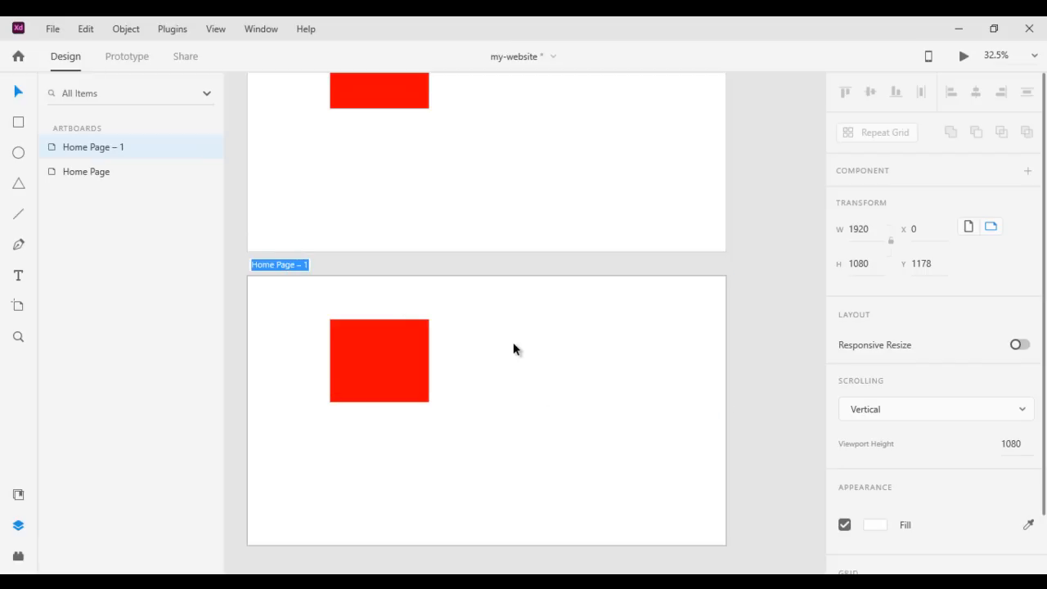
{"action": "type", "text": "About Page"}
{"action": "key", "text": "Return"}
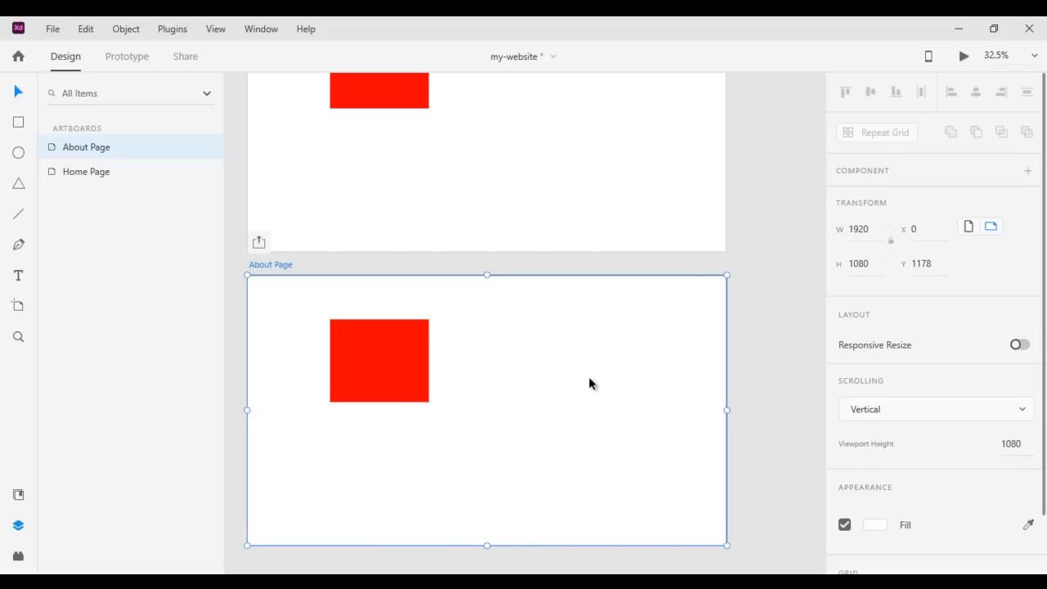
Delete the About Page artboard
{"action": "key", "text": "Delete"}
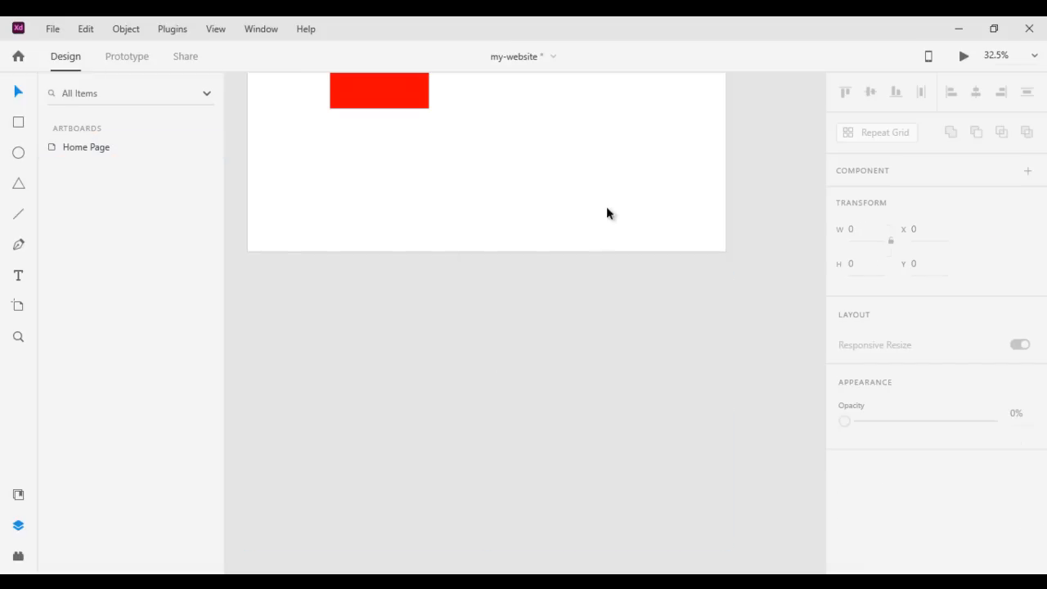
{"action": "left_click", "coordinate": [644, 212]}
{"action": "left_click_drag", "start_coordinate": [570, 194], "coordinate": [589, 350]}
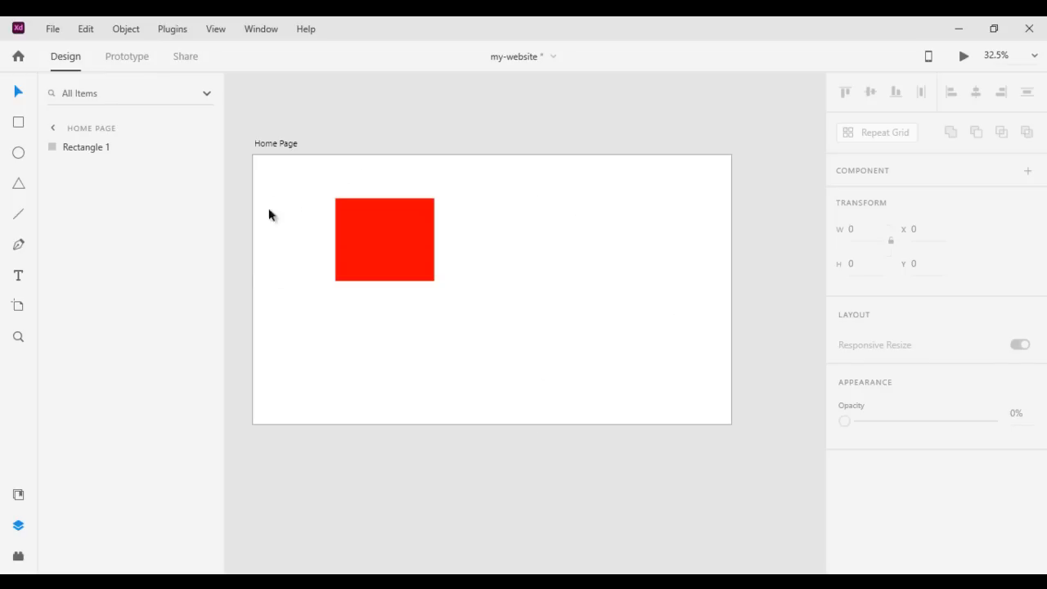
Set the Home Page artboard's X and Y positions to 0
{"action": "left_click", "coordinate": [287, 145]}
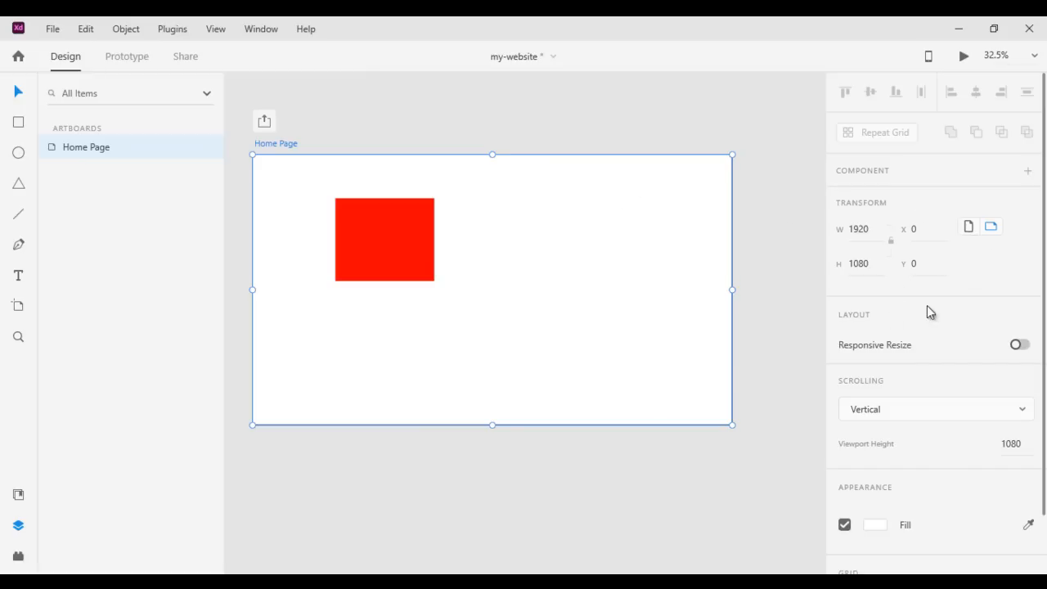
{"action": "left_click", "coordinate": [918, 229]}
{"action": "mouse_move", "coordinate": [917, 228]}
{"action": "left_mouse_down"}
{"action": "mouse_move", "coordinate": [917, 194]}
{"action": "mouse_move", "coordinate": [918, 220]}
{"action": "left_mouse_up"}
{"action": "left_click_drag", "start_coordinate": [917, 204], "coordinate": [920, 276]}
{"action": "left_click", "coordinate": [925, 232]}
{"action": "type", "text": "0"}
{"action": "key", "text": "Return"}
{"action": "left_click", "coordinate": [925, 270]}
{"action": "type", "text": "0"}
{"action": "key", "text": "Return"}
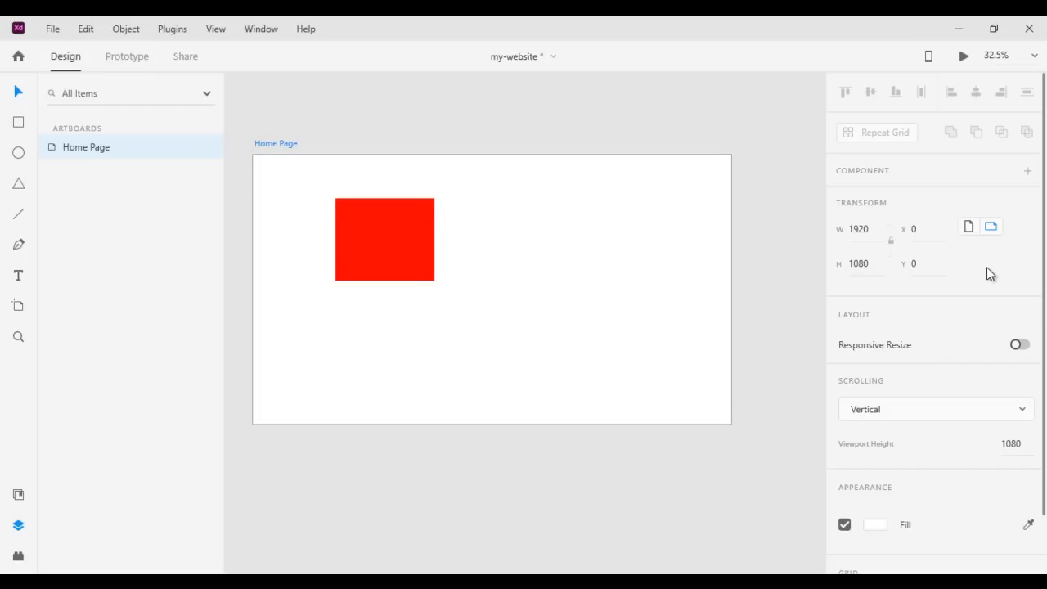
Try portrait orientation on the Home Page artboard and restore it to landscape
{"action": "left_click", "coordinate": [969, 229]}
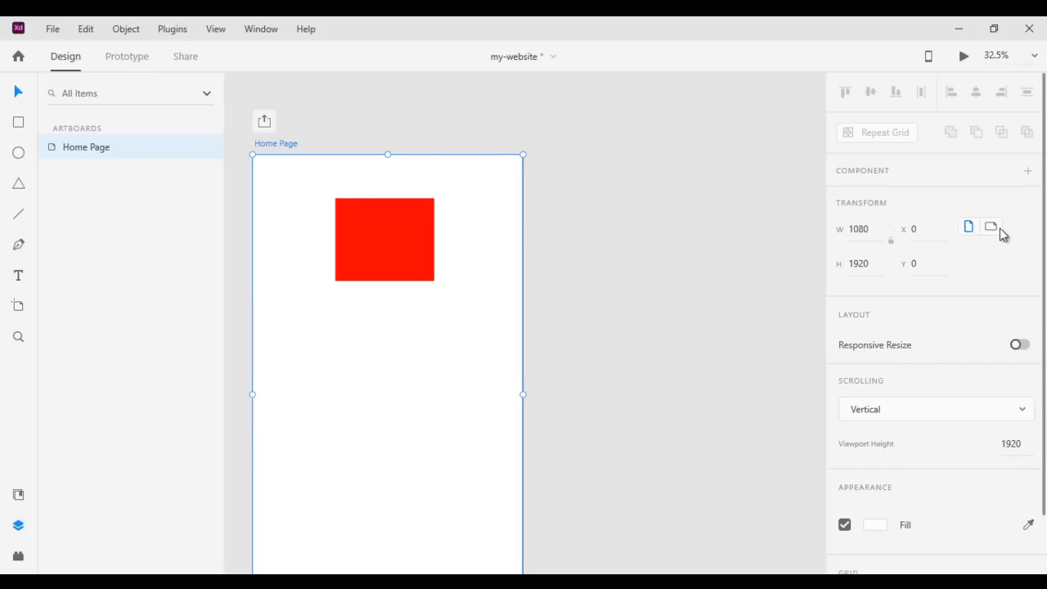
{"action": "left_click", "coordinate": [998, 230]}
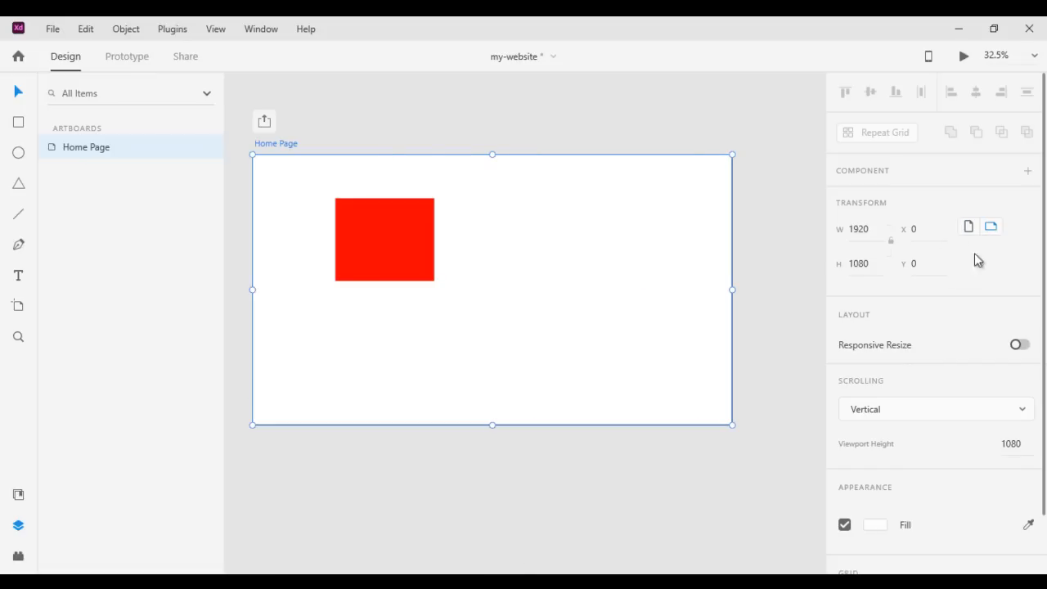
Try a width of 1992 on the Home Page artboard and set it back to 1920
{"action": "mouse_move", "coordinate": [863, 231]}
{"action": "left_mouse_down"}
{"action": "mouse_move", "coordinate": [859, 135]}
{"action": "mouse_move", "coordinate": [859, 234]}
{"action": "left_mouse_up"}
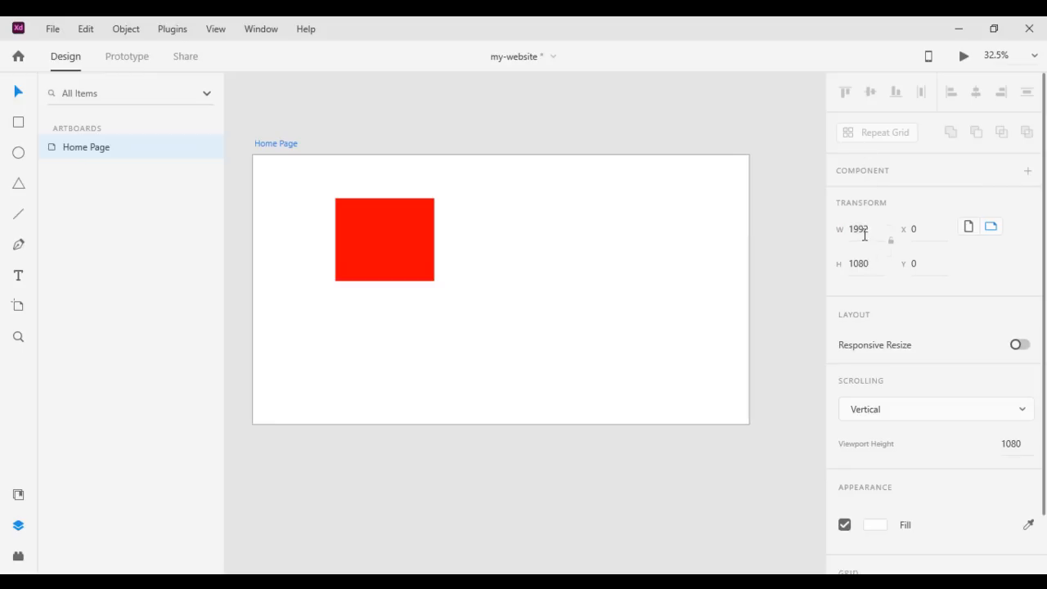
{"action": "type", "text": "1920"}
{"action": "key", "text": "Return"}
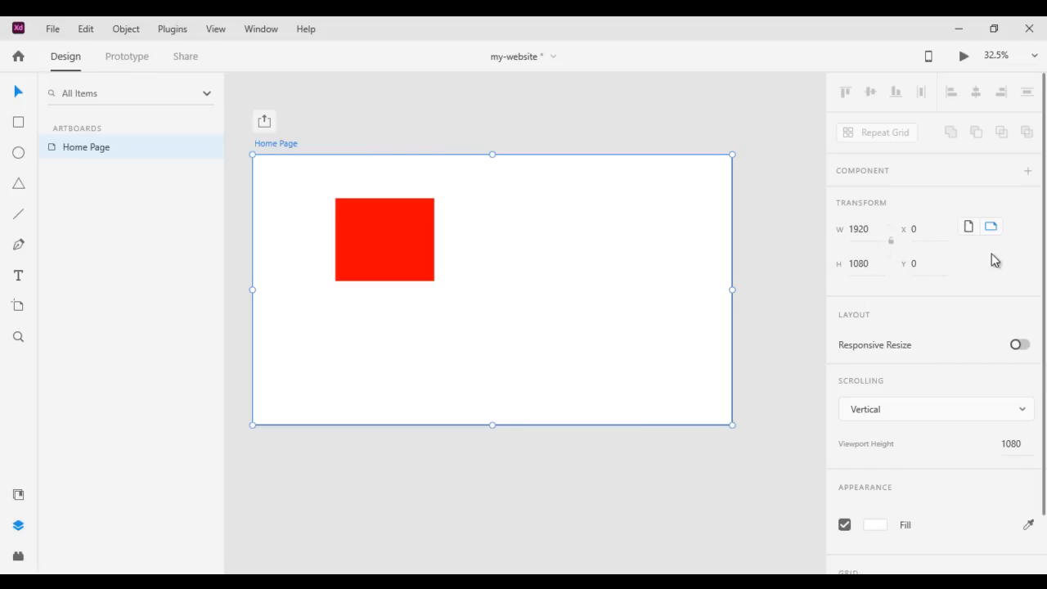
Narrow the Home Page artboard from its right edge to a width of about 1646 with Responsive Resize off
{"action": "scroll", "coordinate": [991, 260], "scroll_direction": "down", "scroll_amount": 2}
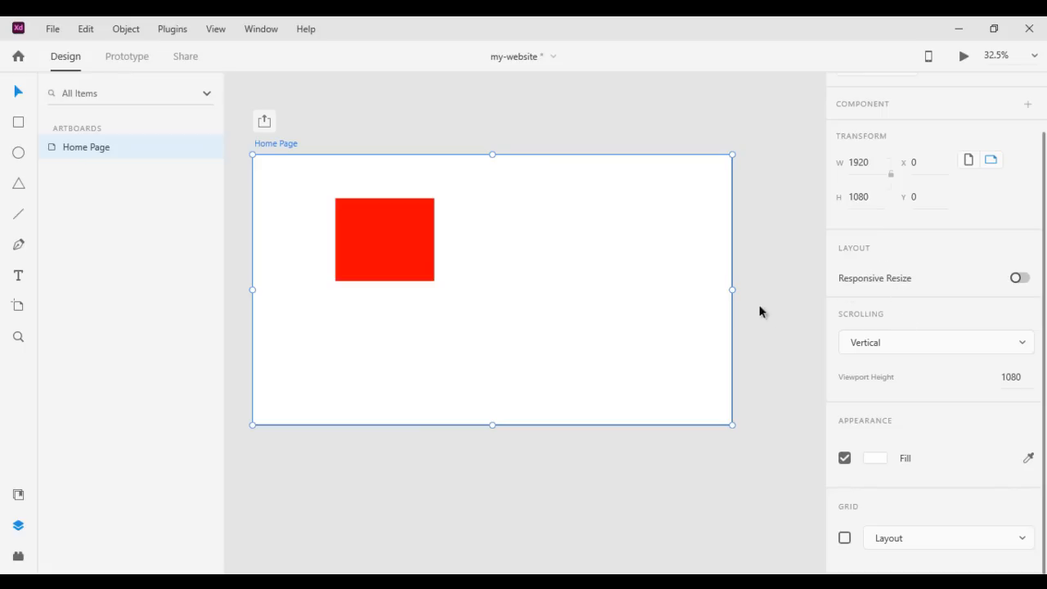
{"action": "left_click_drag", "start_coordinate": [733, 289], "coordinate": [677, 291]}
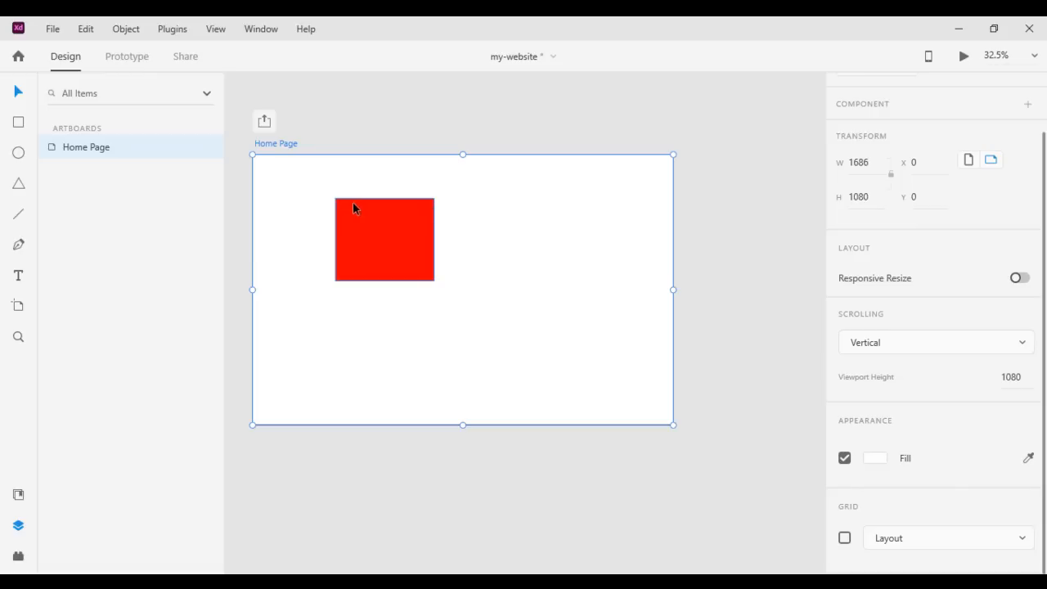
{"action": "mouse_move", "coordinate": [675, 289]}
{"action": "left_mouse_down"}
{"action": "mouse_move", "coordinate": [518, 290]}
{"action": "mouse_move", "coordinate": [725, 290]}
{"action": "mouse_move", "coordinate": [663, 290]}
{"action": "left_mouse_up"}
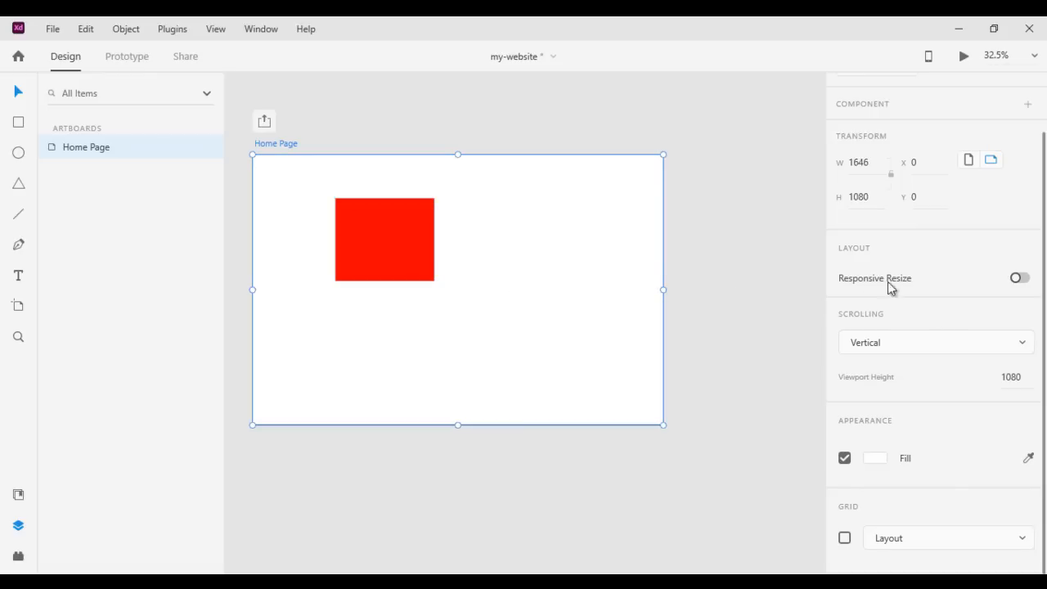
Turn on Responsive Resize for the Home Page artboard and widen it from its right edge to about 1748
{"action": "left_click", "coordinate": [1023, 284]}
{"action": "left_click_drag", "start_coordinate": [665, 290], "coordinate": [689, 285]}
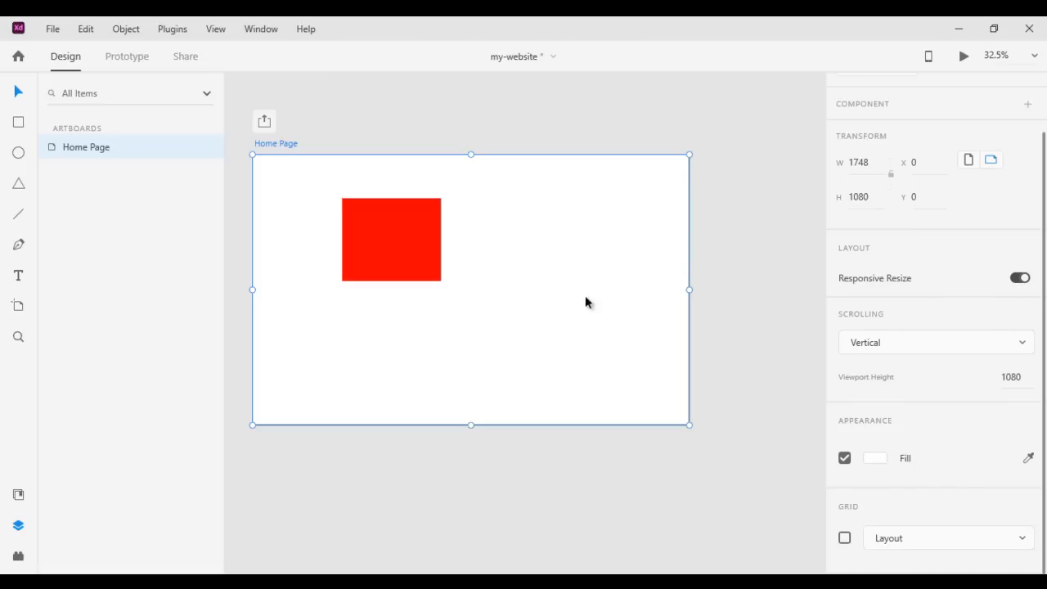
Turn off Responsive Resize and set the Home Page artboard's width to 1920
{"action": "left_click", "coordinate": [1026, 282]}
{"action": "left_click", "coordinate": [859, 162]}
{"action": "type", "text": "1920"}
{"action": "key", "text": "Return"}
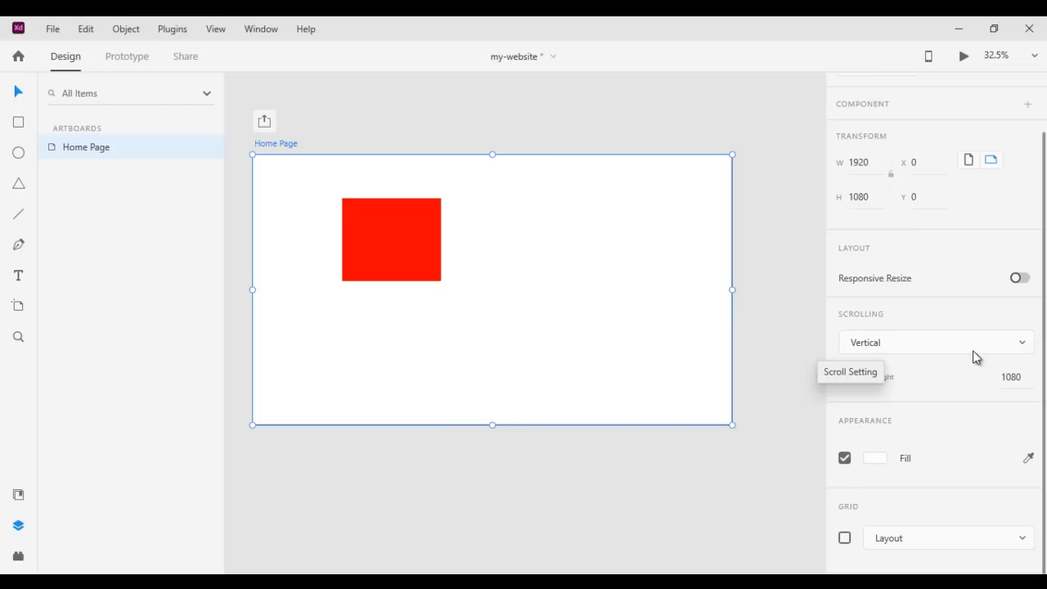
Switch the Home Page artboard's scrolling to None and back to Vertical
{"action": "left_click", "coordinate": [1014, 344]}
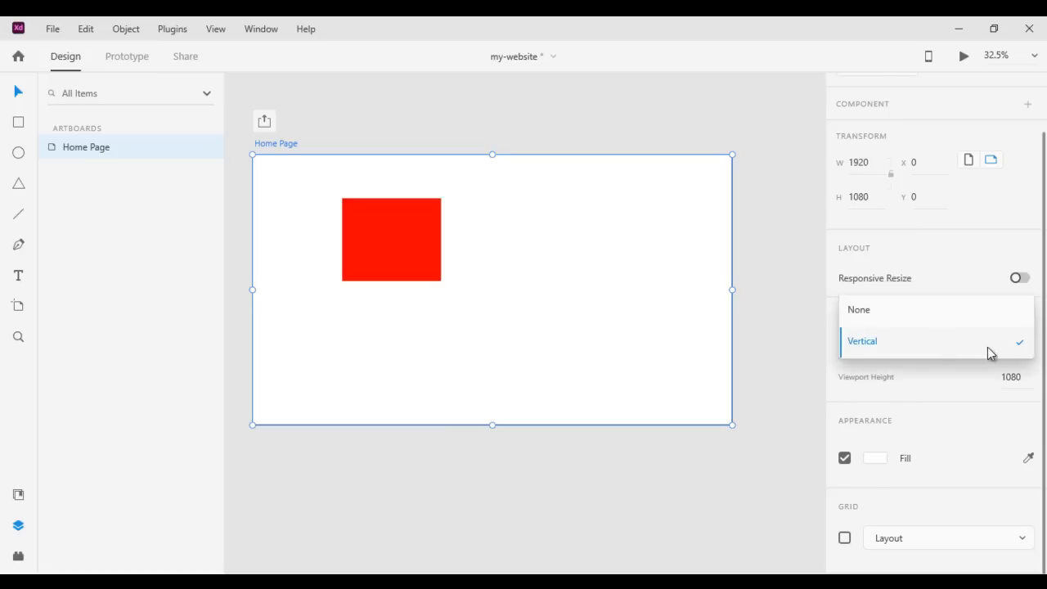
{"action": "left_click", "coordinate": [919, 319]}
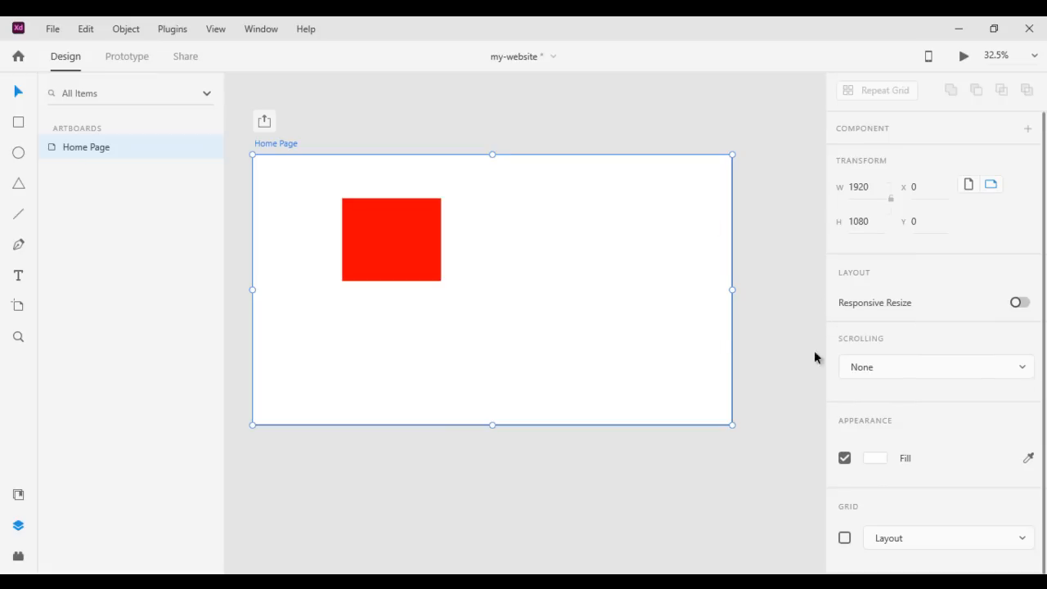
{"action": "left_click", "coordinate": [1032, 372]}
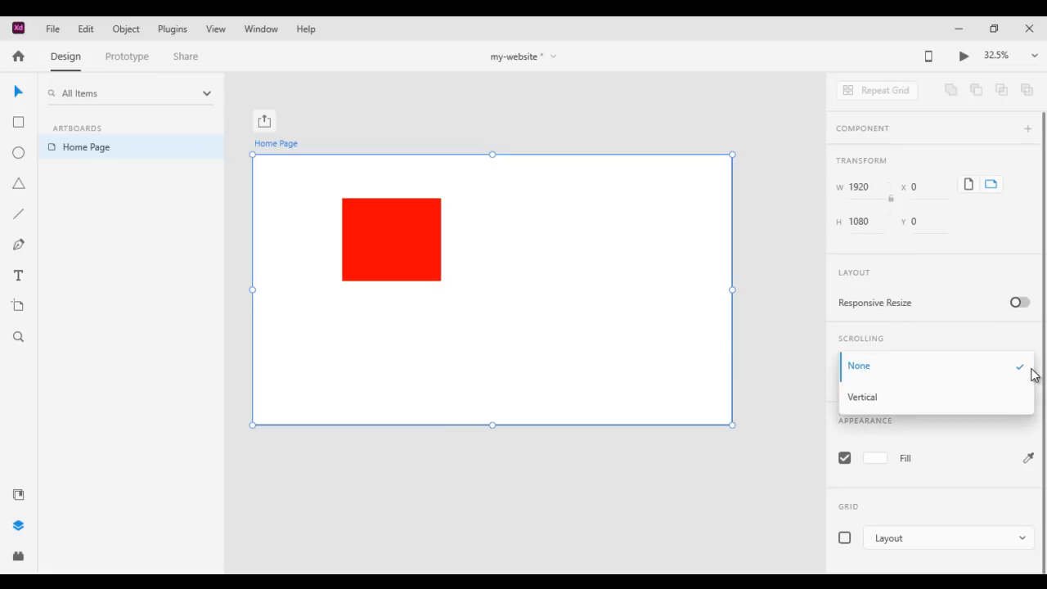
{"action": "left_click", "coordinate": [876, 401]}
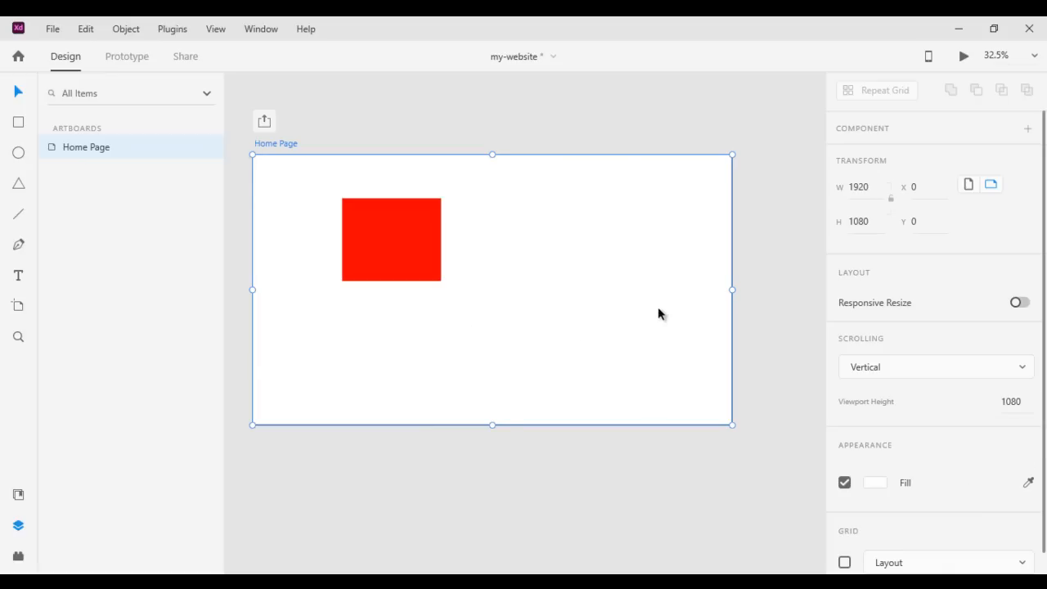
Extend the Home Page artboard downward to a height of about 1652, previewing the page between adjustments
{"action": "left_click_drag", "start_coordinate": [492, 425], "coordinate": [492, 563]}
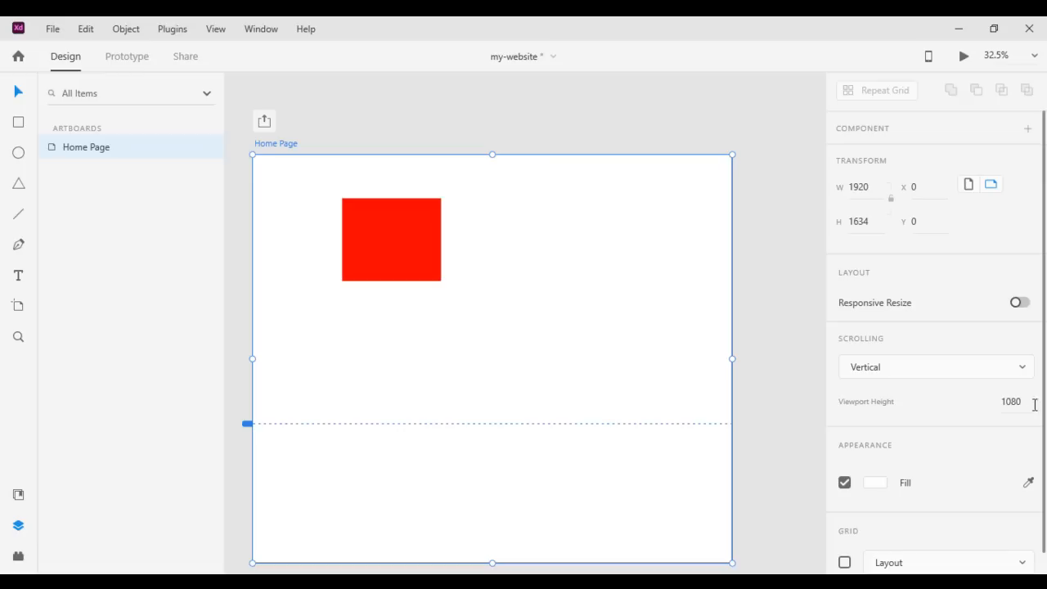
{"action": "left_click", "coordinate": [964, 56]}
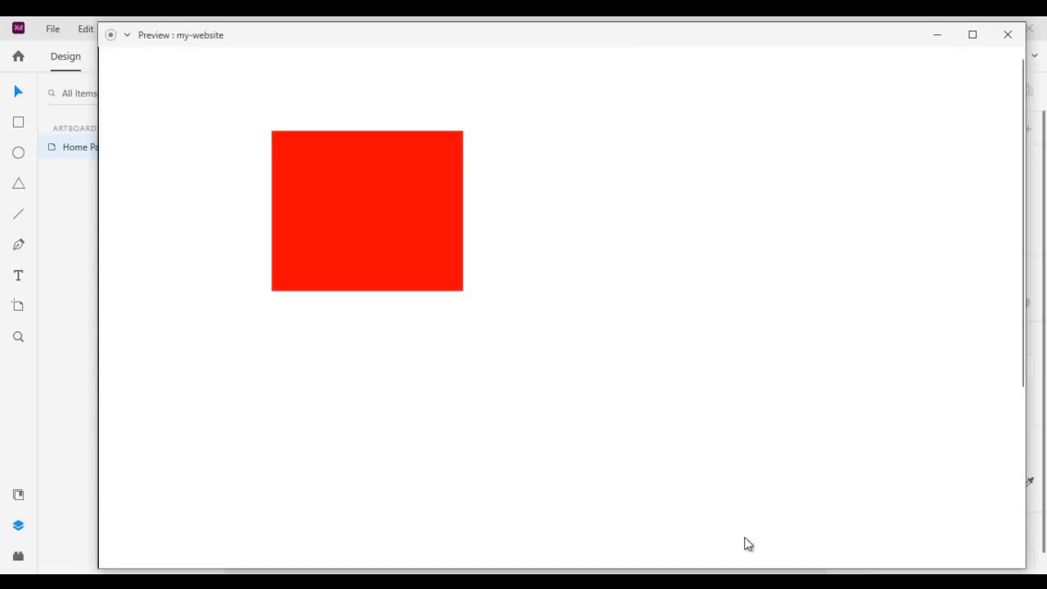
{"action": "left_click", "coordinate": [1007, 35]}
{"action": "left_click", "coordinate": [1010, 402]}
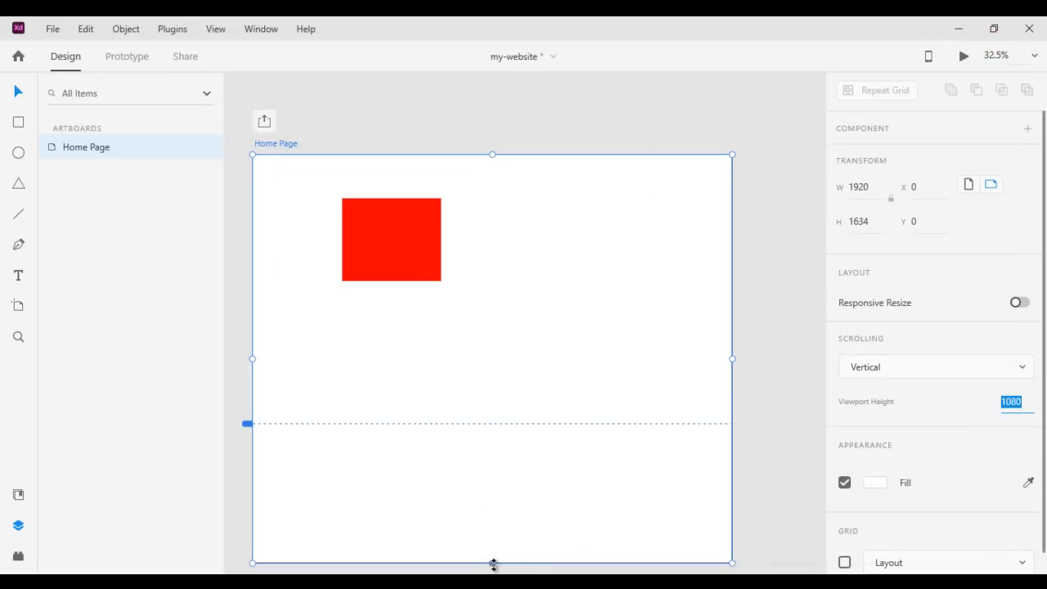
{"action": "left_click_drag", "start_coordinate": [493, 562], "coordinate": [493, 566]}
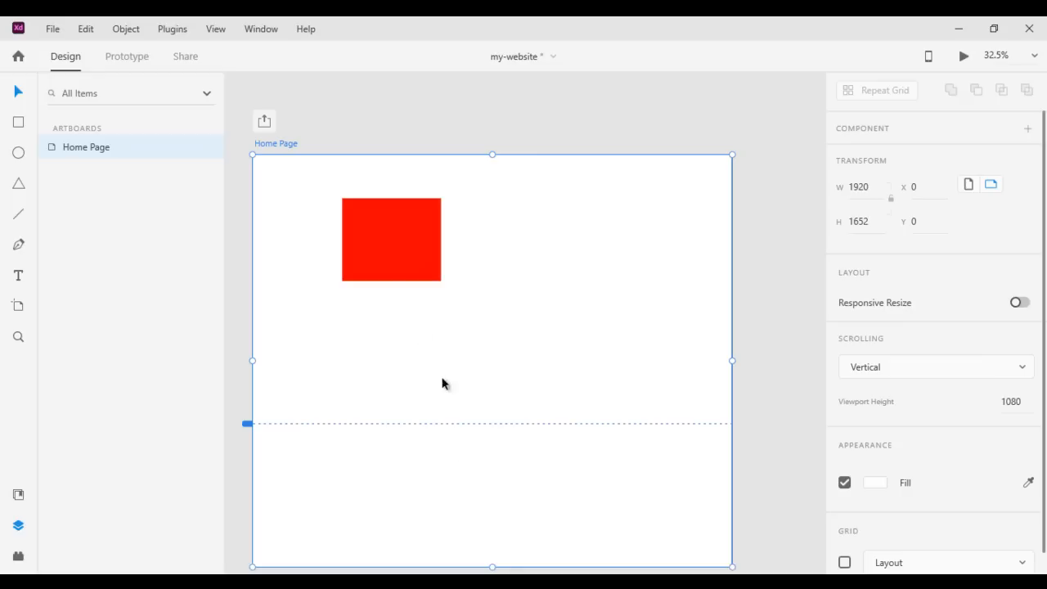
Duplicate the red rectangle three times in a column below the original, with the lowest copy at about Y 1282
{"action": "left_click", "coordinate": [419, 280]}
{"action": "key", "text": "alt"}
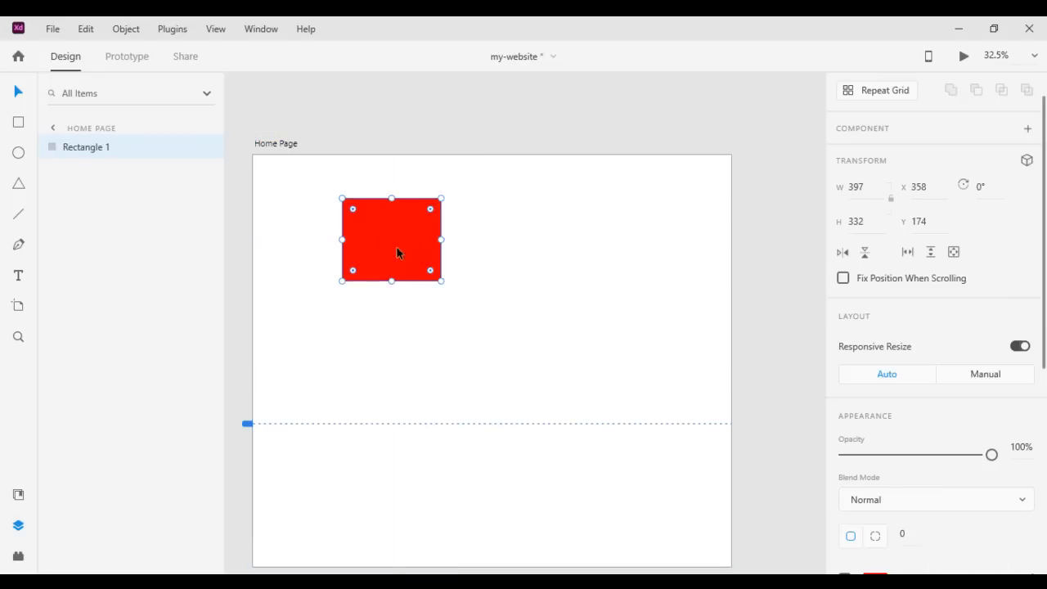
{"action": "left_click_drag", "start_coordinate": [410, 252], "coordinate": [417, 493]}
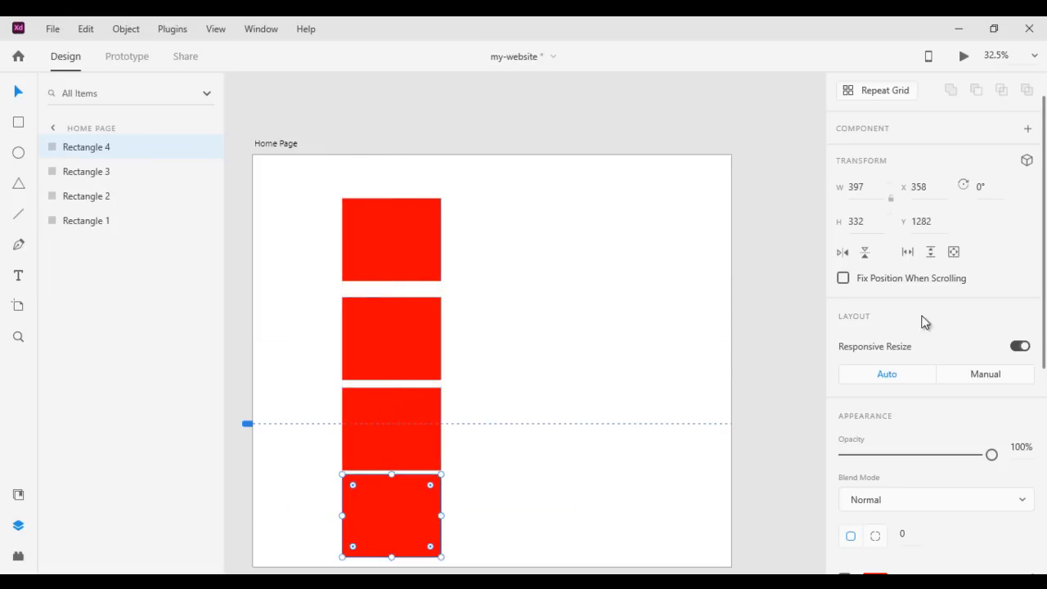
Preview the Home Page artboard with vertical scrolling, scroll down and back up the page, and close the preview
{"action": "left_click", "coordinate": [281, 143]}
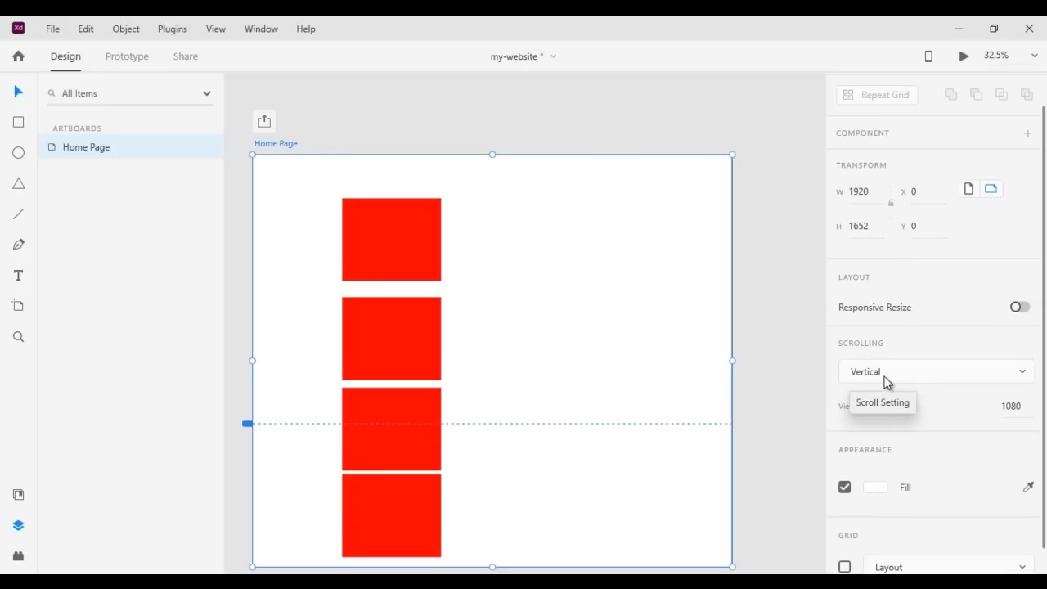
{"action": "left_click", "coordinate": [964, 56]}
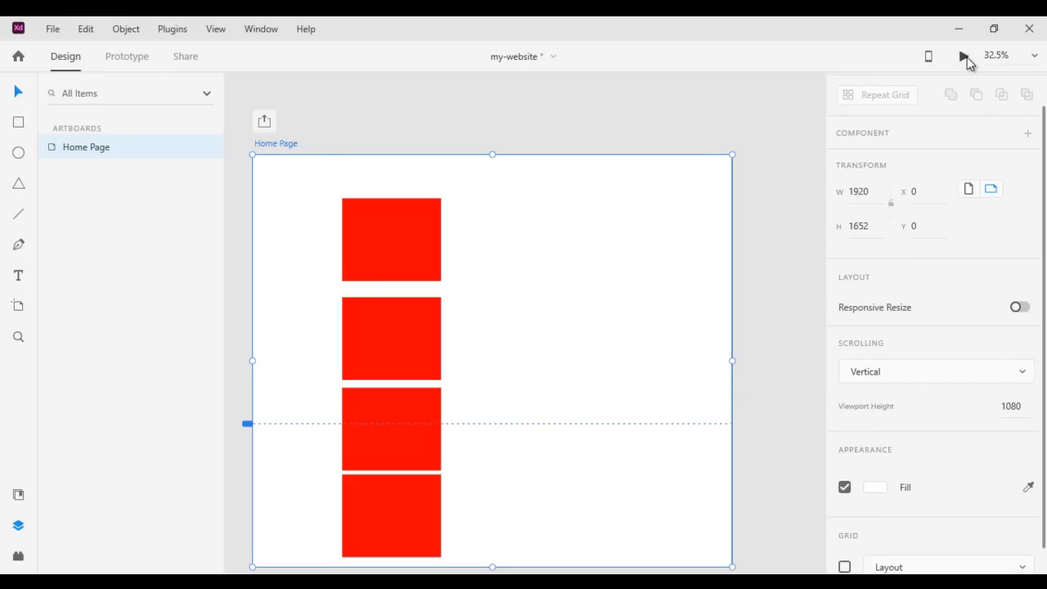
{"action": "scroll", "coordinate": [975, 173], "scroll_direction": "down", "scroll_amount": 3}
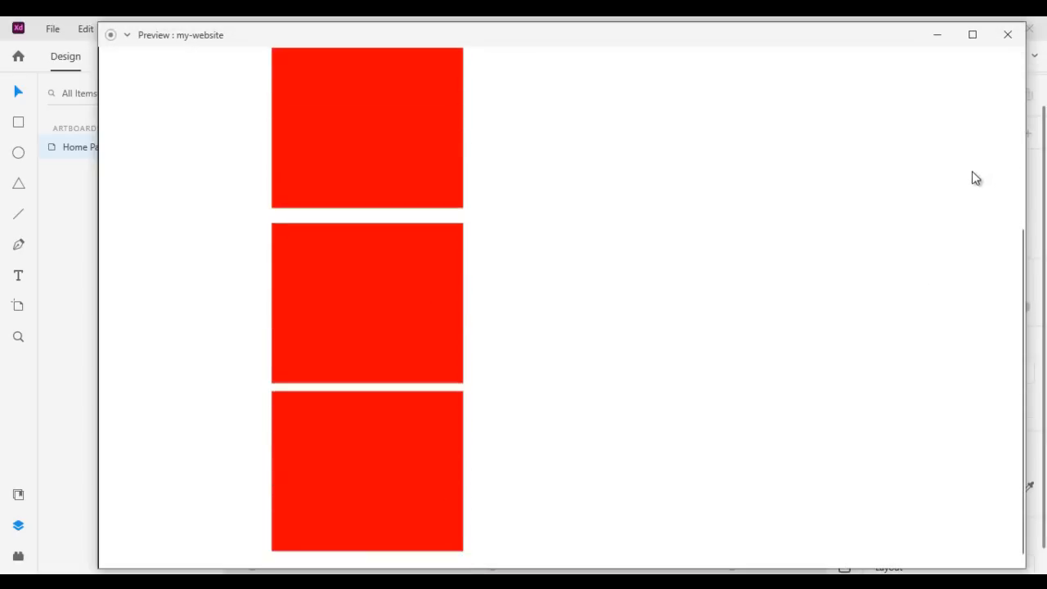
{"action": "scroll", "coordinate": [958, 237], "scroll_direction": "up", "scroll_amount": 3}
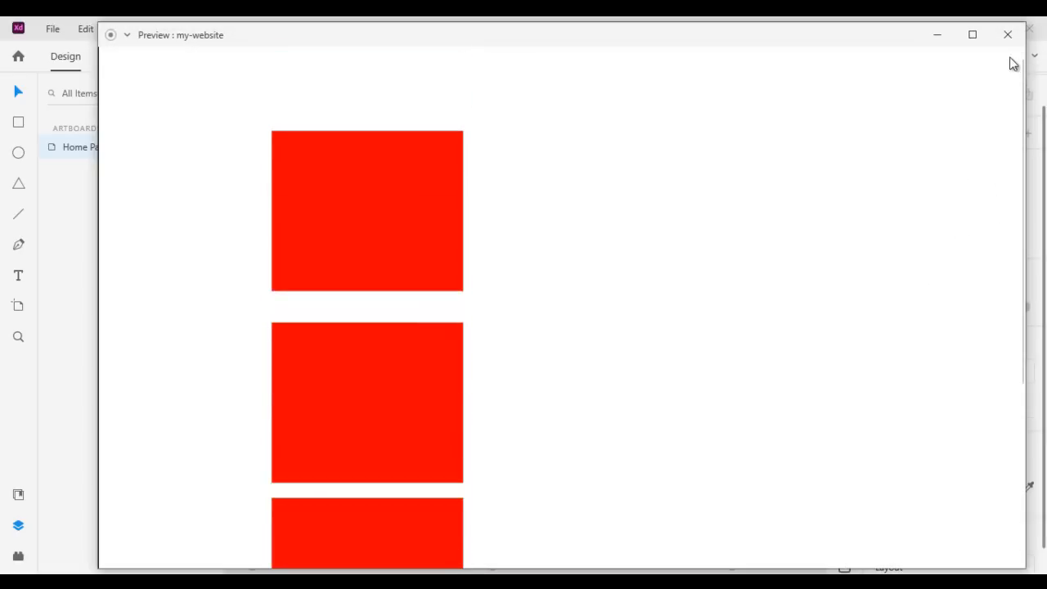
{"action": "left_click", "coordinate": [1008, 34]}
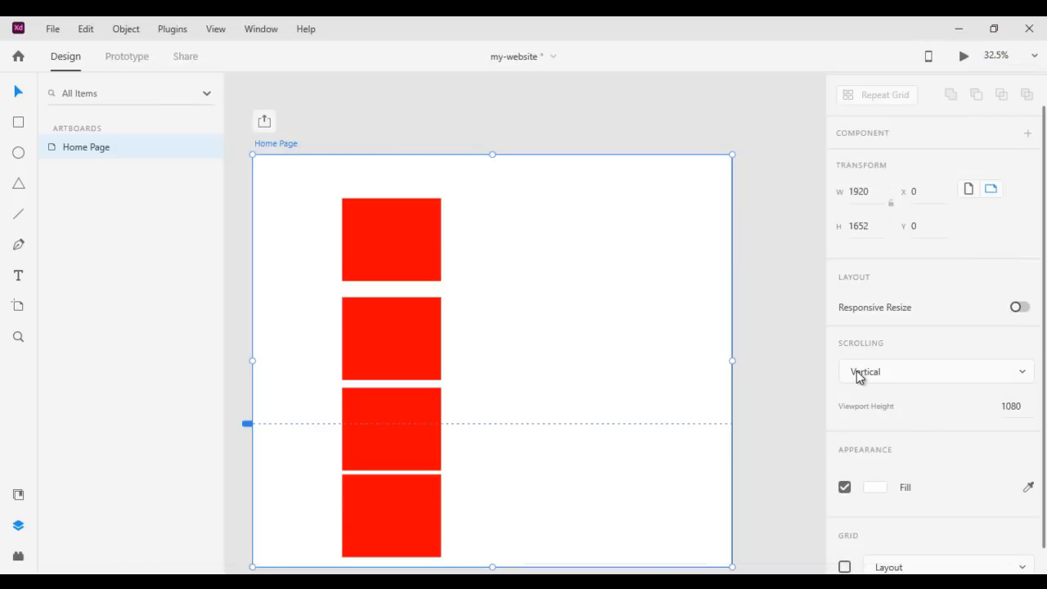
Set the Home Page artboard's scrolling to None and check the page in the preview
{"action": "left_click", "coordinate": [891, 375]}
{"action": "left_click", "coordinate": [888, 347]}
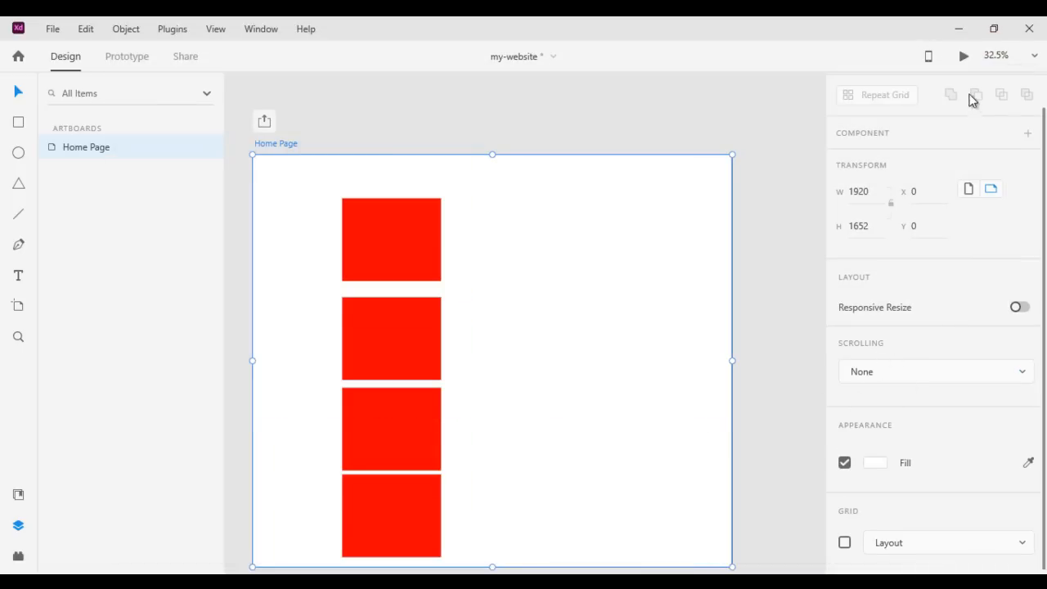
{"action": "left_click", "coordinate": [964, 55]}
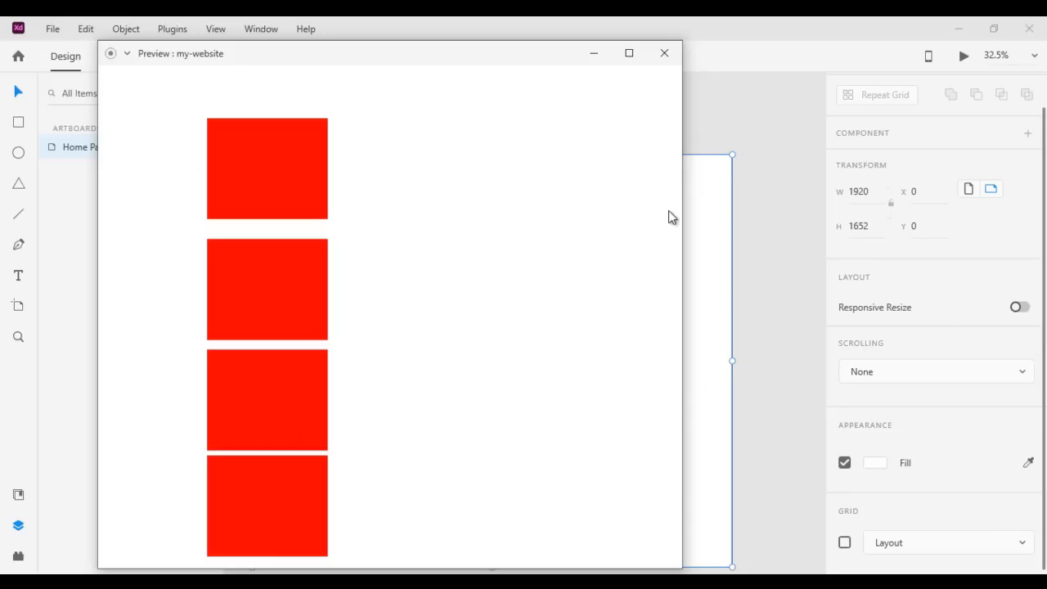
{"action": "left_click", "coordinate": [664, 53]}
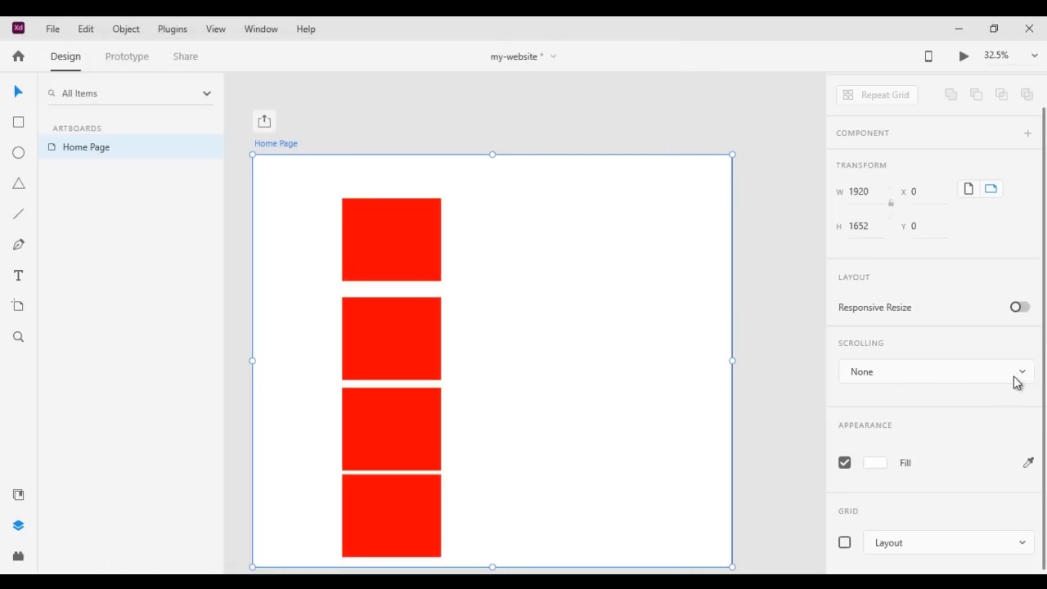
Set the Home Page artboard's scrolling to Vertical with a viewport height of 1080
{"action": "left_click", "coordinate": [1029, 377]}
{"action": "left_click", "coordinate": [888, 407]}
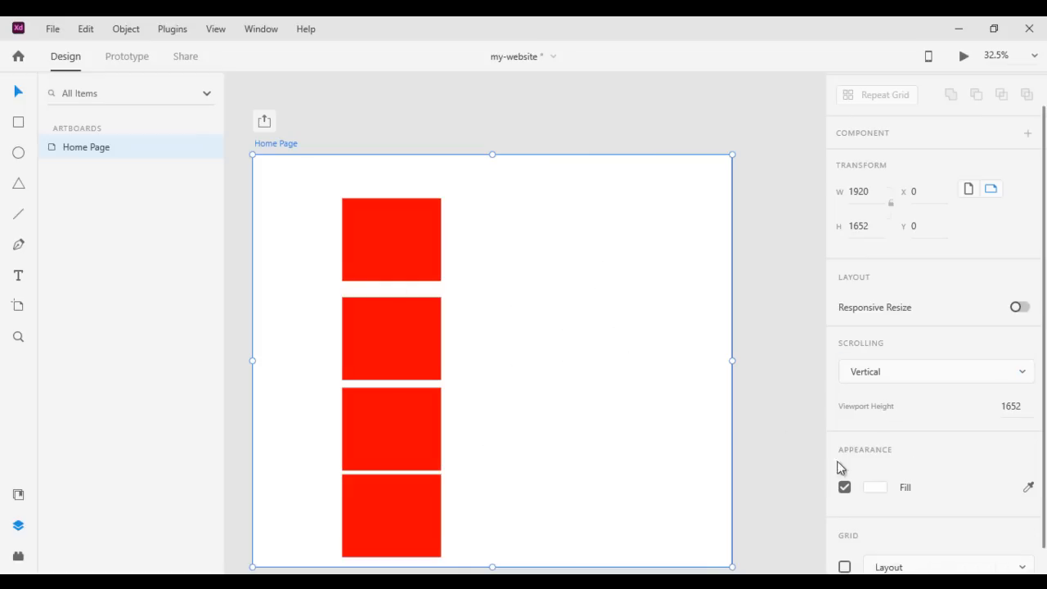
{"action": "left_click", "coordinate": [1016, 413]}
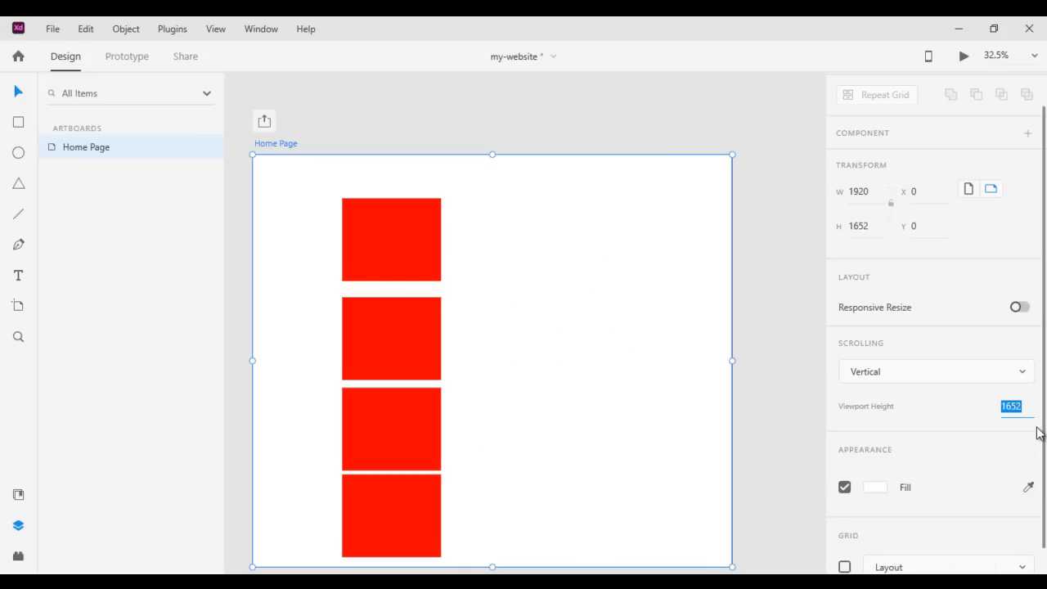
{"action": "type", "text": "1080"}
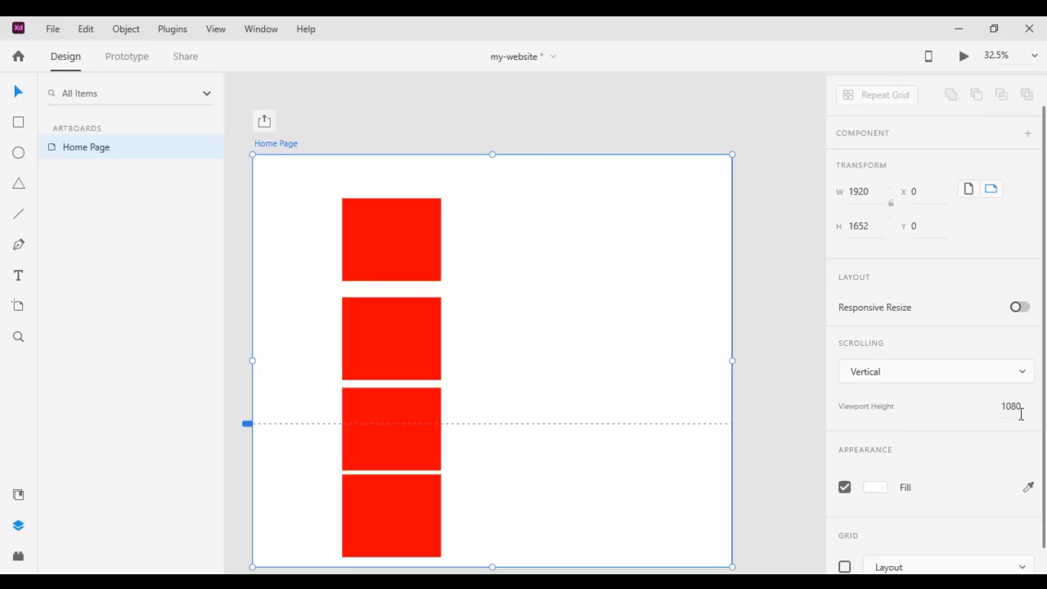
Extend the Home Page artboard downward to a height of about 1849 and test its vertical scrolling in the preview
{"action": "scroll", "coordinate": [613, 314], "scroll_direction": "down", "scroll_amount": 2}
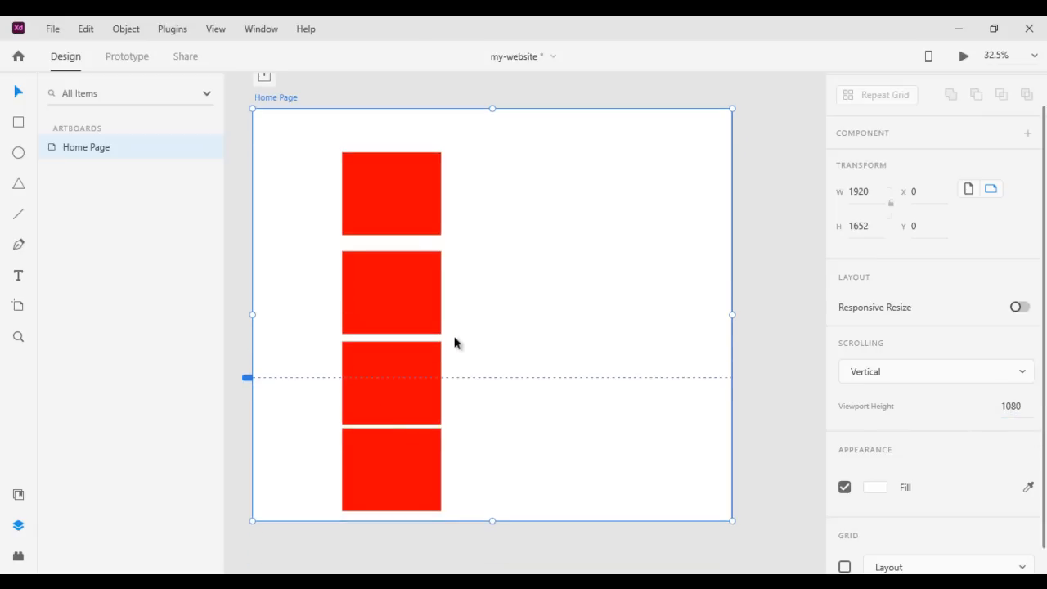
{"action": "left_click_drag", "start_coordinate": [495, 521], "coordinate": [495, 562]}
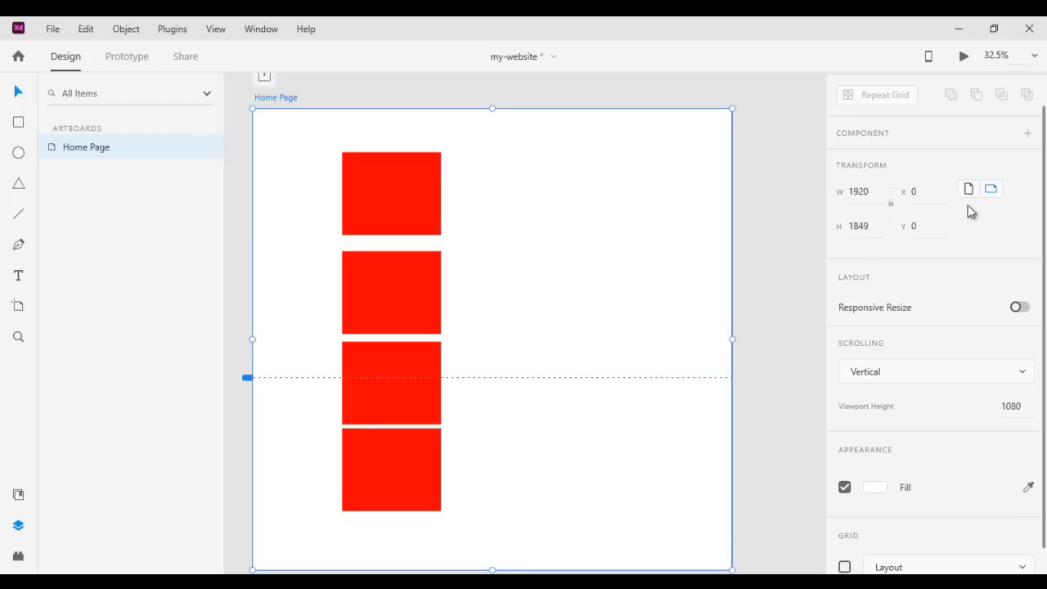
{"action": "left_click", "coordinate": [962, 55]}
{"action": "scroll", "coordinate": [521, 273], "scroll_direction": "down", "scroll_amount": 5}
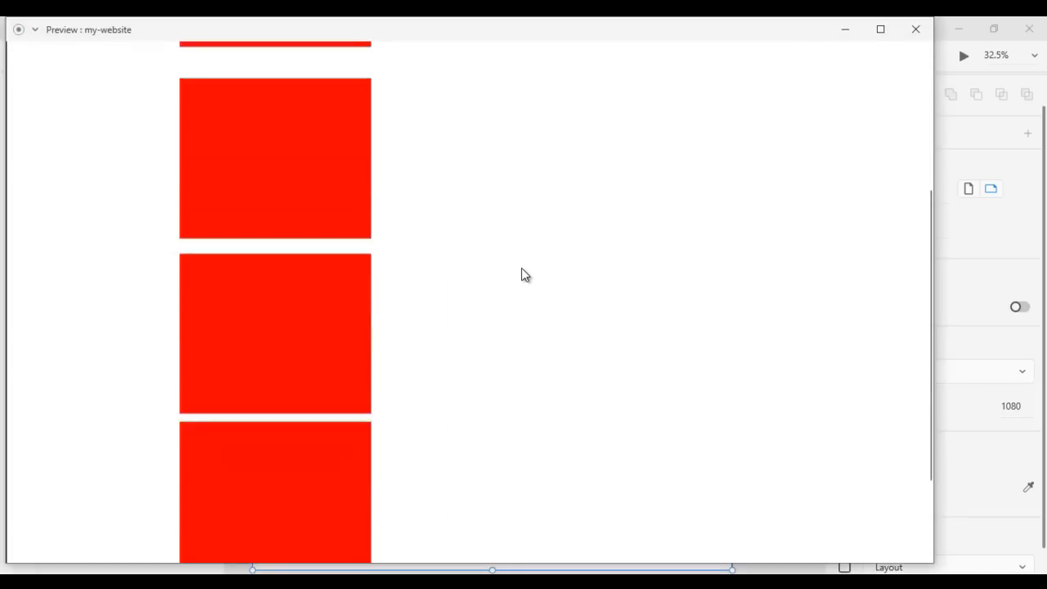
{"action": "scroll", "coordinate": [521, 281], "scroll_direction": "up", "scroll_amount": 5}
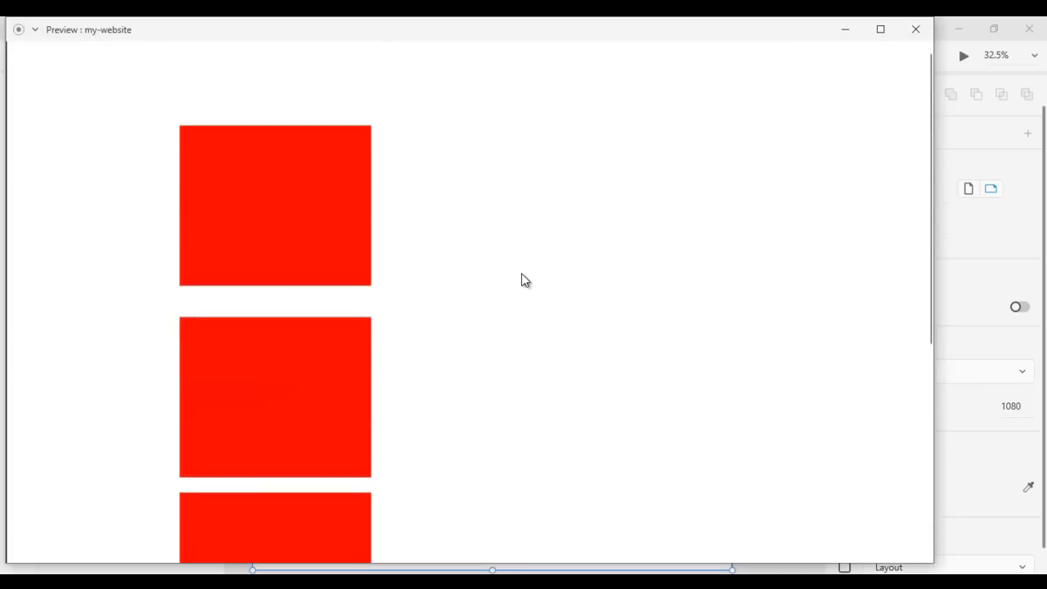
{"action": "left_click", "coordinate": [916, 29]}
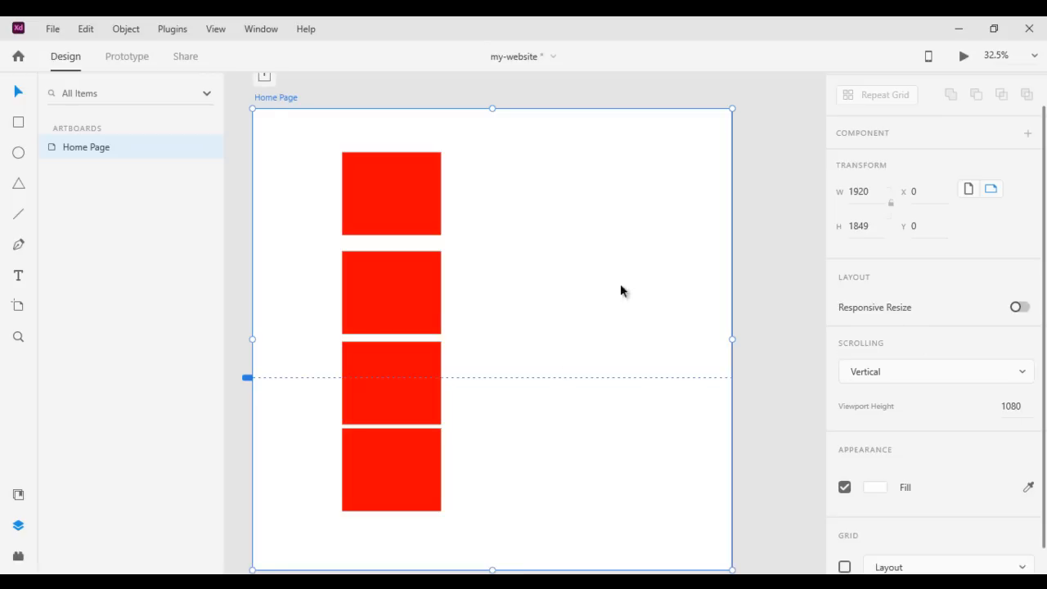
{"action": "scroll", "coordinate": [627, 275], "scroll_direction": "down", "scroll_amount": 1}
{"action": "scroll", "coordinate": [1043, 448], "scroll_direction": "down", "scroll_amount": 1}
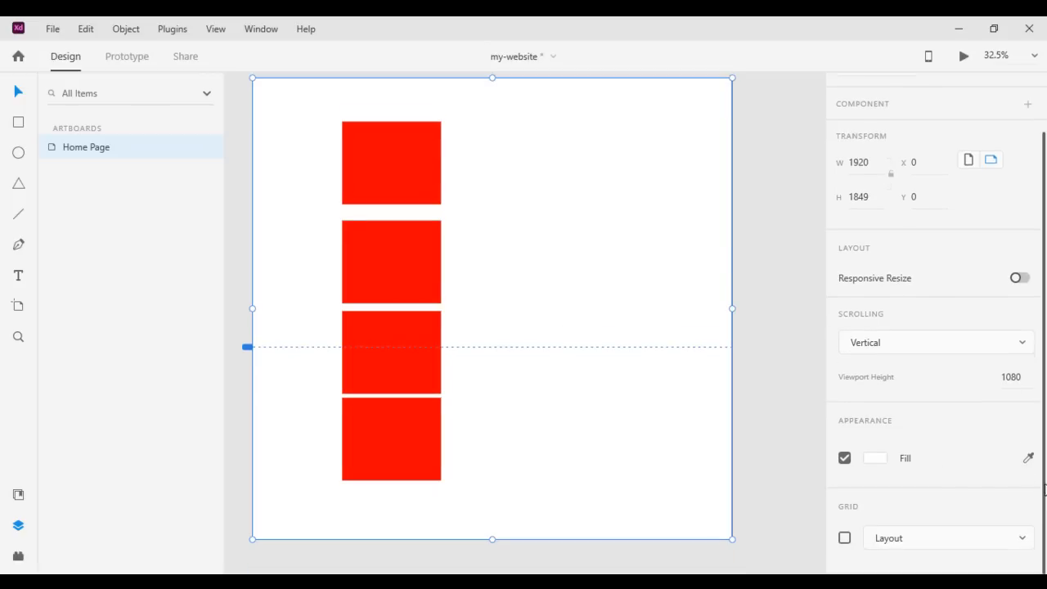
Try other fill colors for the Home Page artboard and return the fill to white
{"action": "left_click", "coordinate": [875, 459]}
{"action": "left_click_drag", "start_coordinate": [761, 416], "coordinate": [645, 354]}
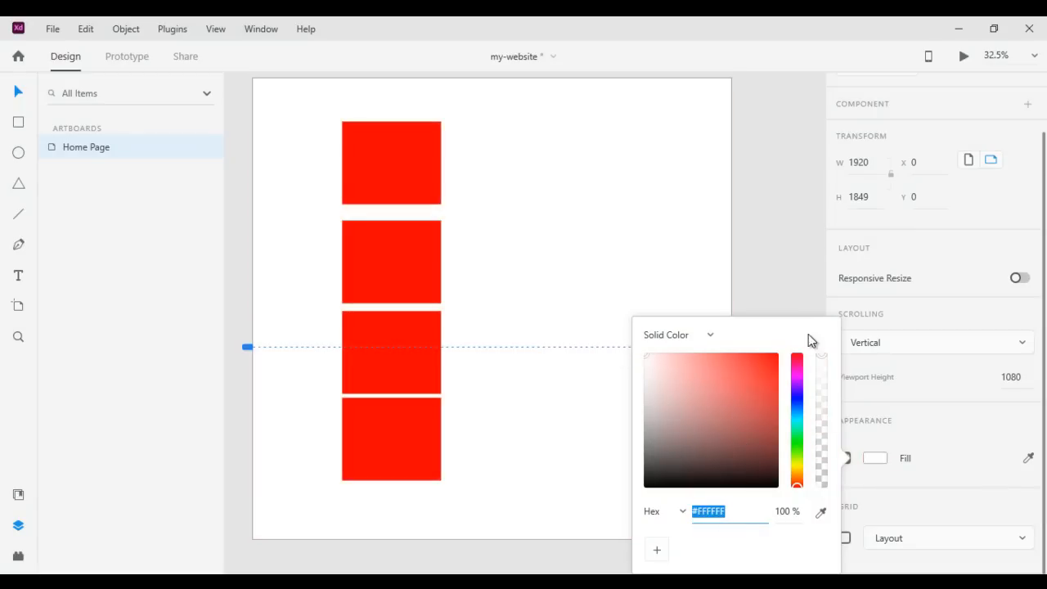
{"action": "left_click", "coordinate": [784, 251]}
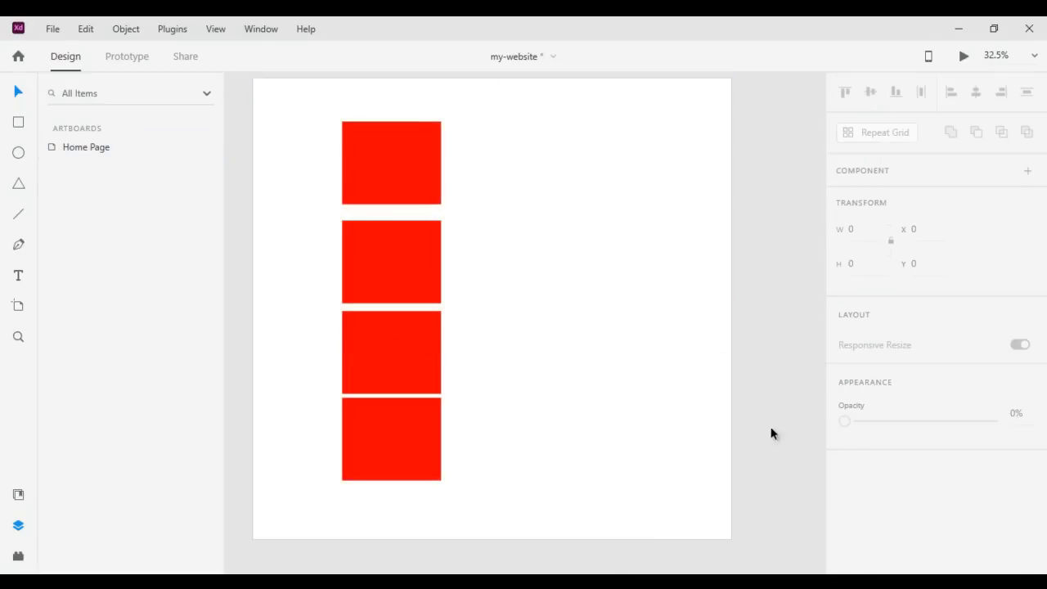
{"action": "scroll", "coordinate": [294, 103], "scroll_direction": "up", "scroll_amount": 1}
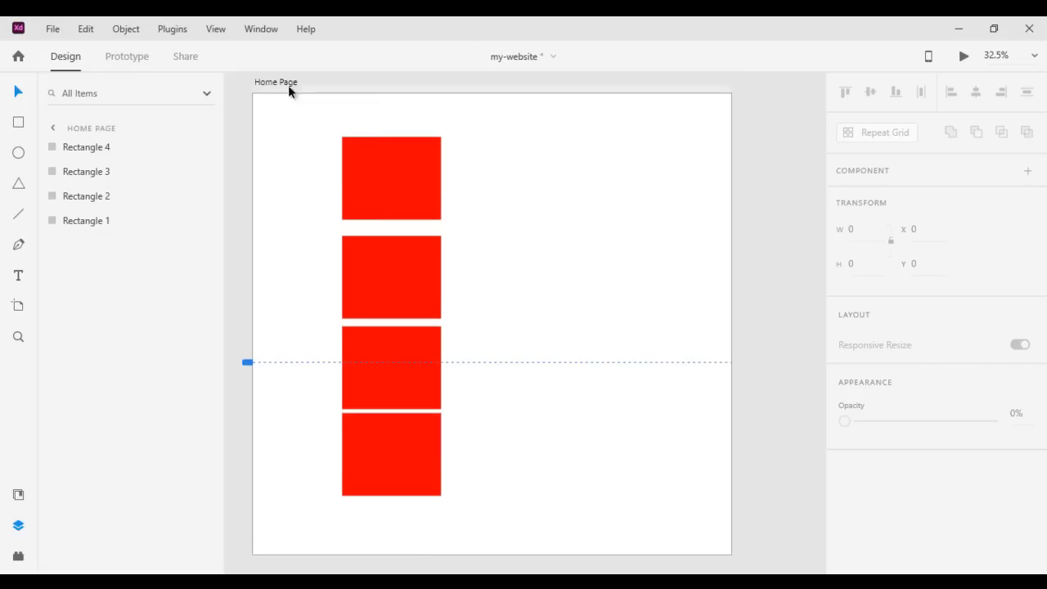
Delete the lowest of the four red rectangles on the Home Page artboard
{"action": "left_click", "coordinate": [283, 84]}
{"action": "scroll", "coordinate": [998, 433], "scroll_direction": "down", "scroll_amount": 2}
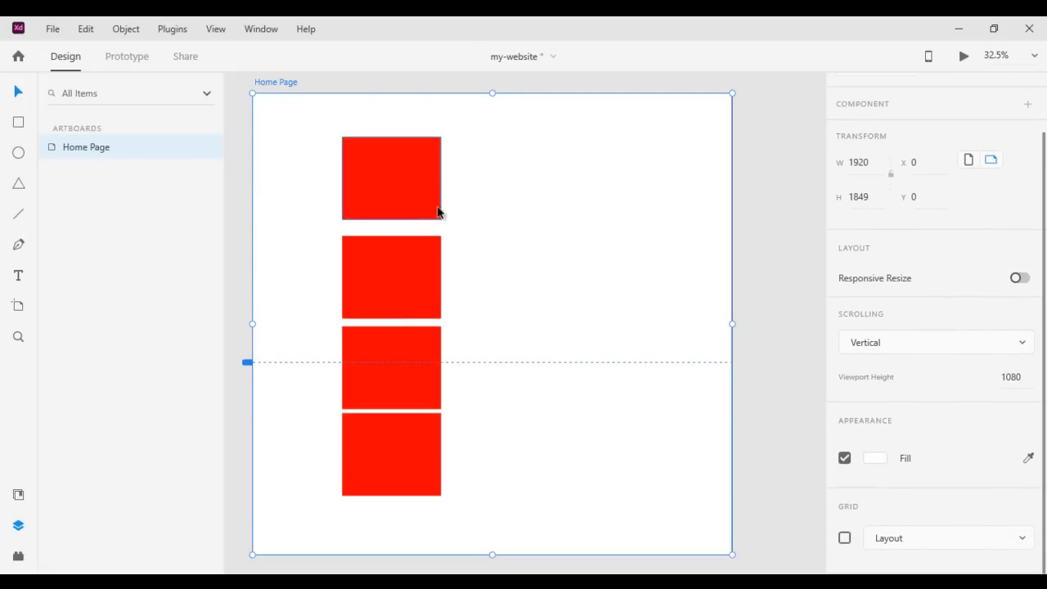
{"action": "left_click", "coordinate": [435, 426]}
{"action": "key", "text": "Delete"}
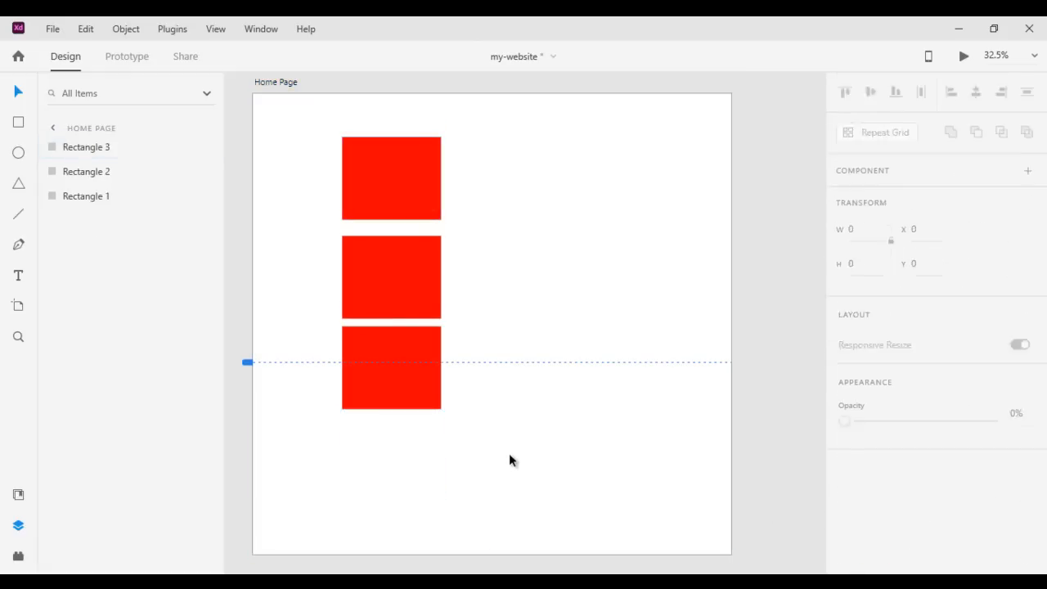
Turn on the Layout grid for the Home Page artboard
{"action": "left_click", "coordinate": [291, 84]}
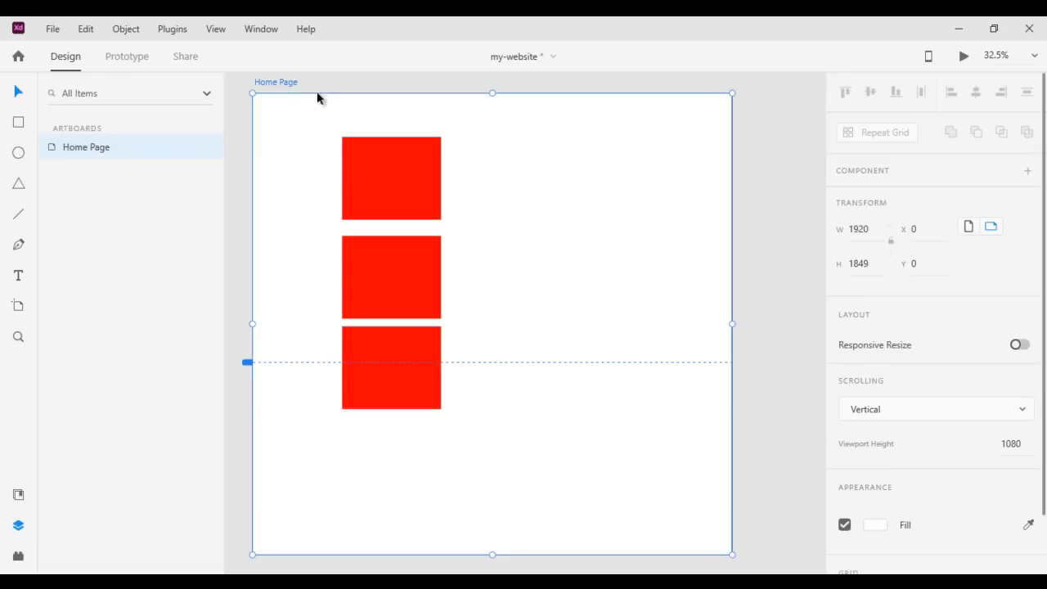
{"action": "scroll", "coordinate": [1022, 458], "scroll_direction": "down", "scroll_amount": 2}
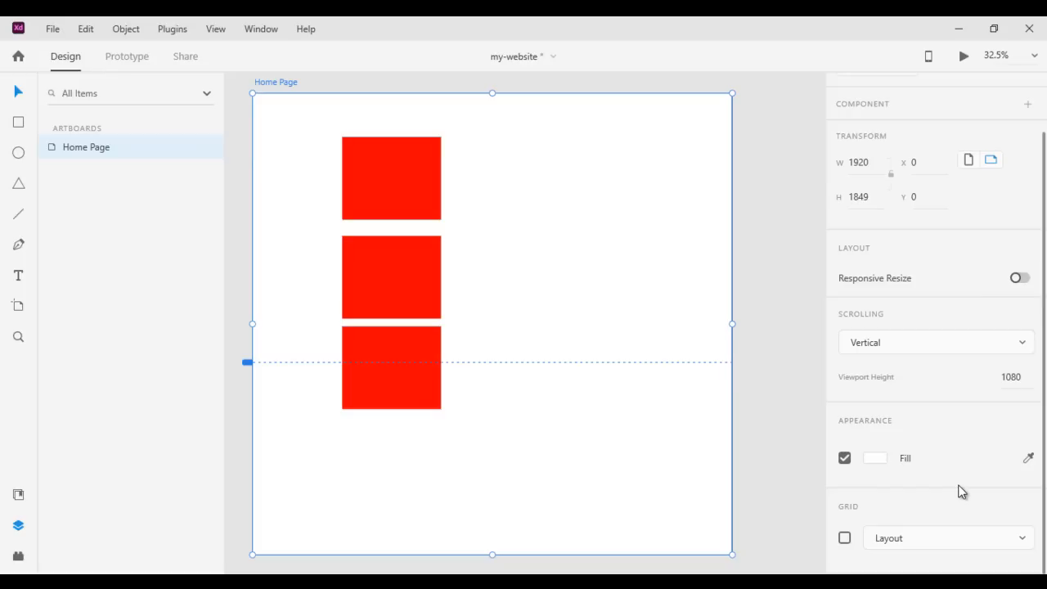
{"action": "left_click", "coordinate": [844, 537]}
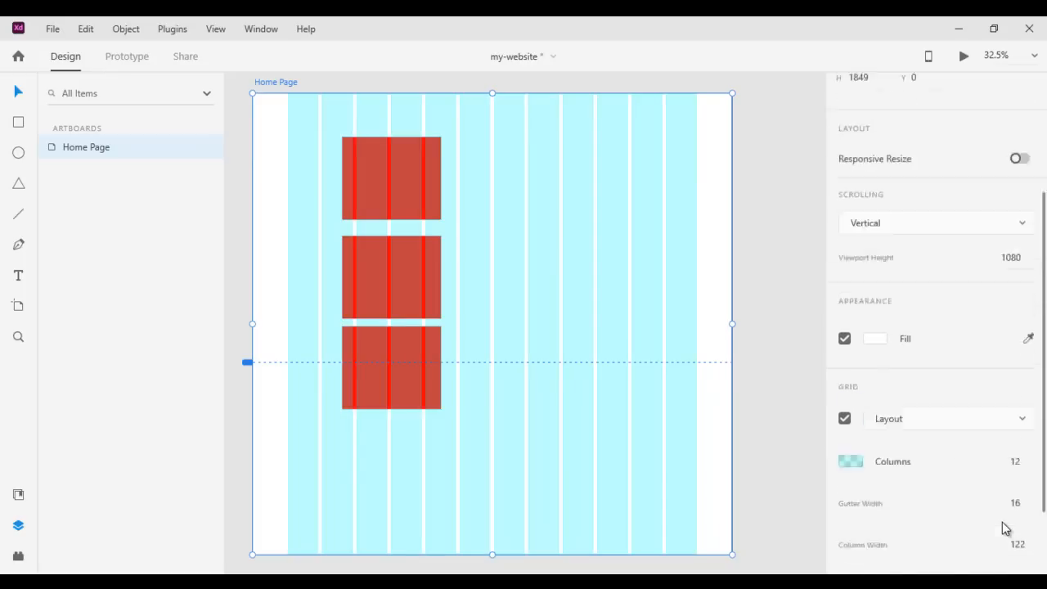
{"action": "scroll", "coordinate": [1002, 524], "scroll_direction": "down", "scroll_amount": 3}
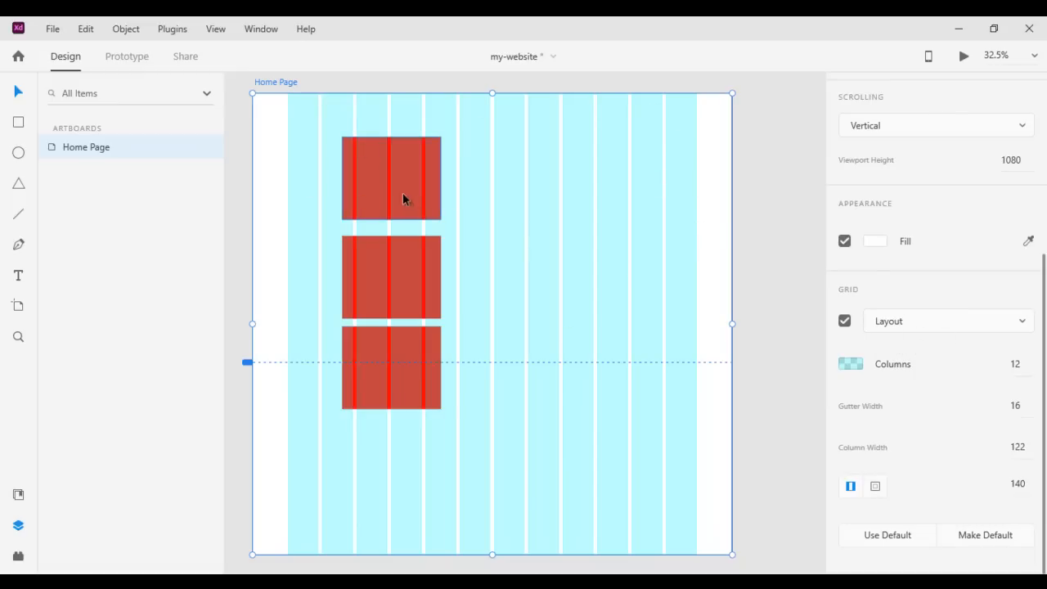
Arrange the red rectangles side by side on the layout grid, three columns each, with a fourth copy completing the row
{"action": "left_click_drag", "start_coordinate": [410, 178], "coordinate": [356, 181]}
{"action": "left_click_drag", "start_coordinate": [427, 270], "coordinate": [449, 197]}
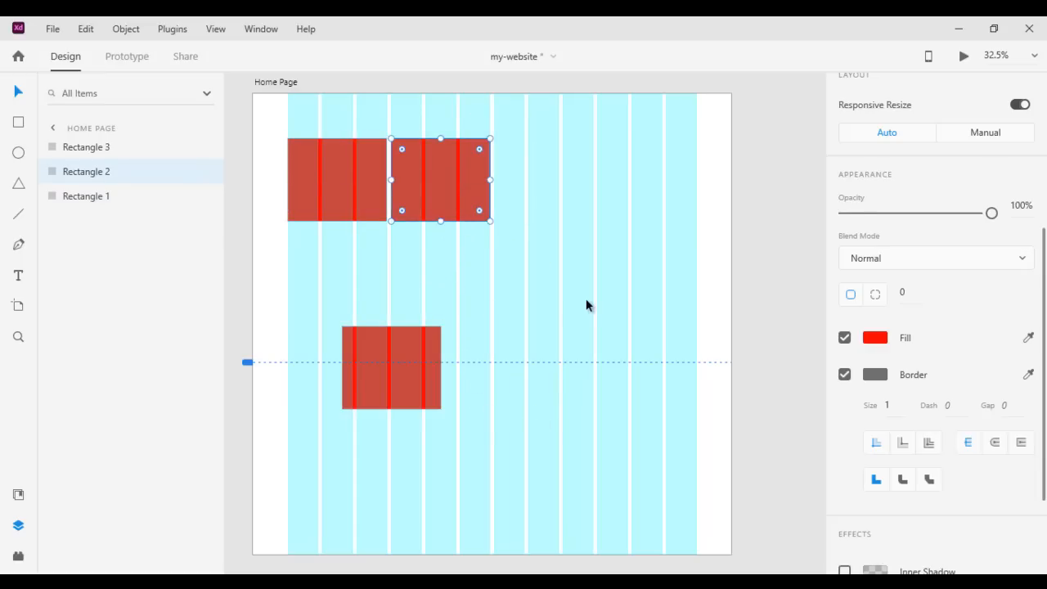
{"action": "left_click_drag", "start_coordinate": [405, 351], "coordinate": [650, 185]}
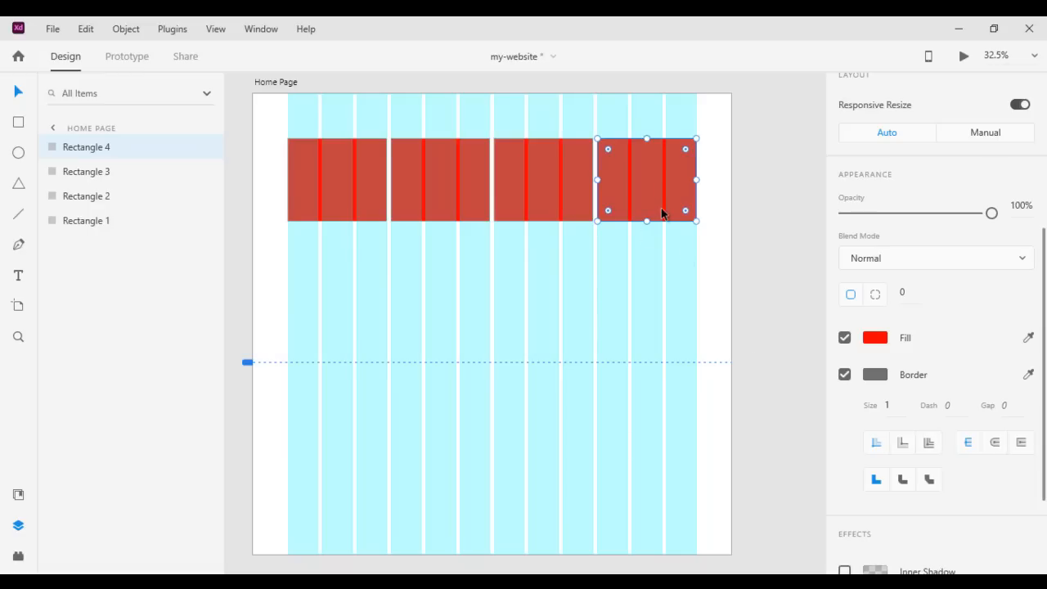
Delete all four red rectangles from the Home Page artboard
{"action": "key", "text": "Delete"}
{"action": "left_click", "coordinate": [557, 184]}
{"action": "key", "text": "Delete"}
{"action": "left_click", "coordinate": [449, 193]}
{"action": "key", "text": "Delete"}
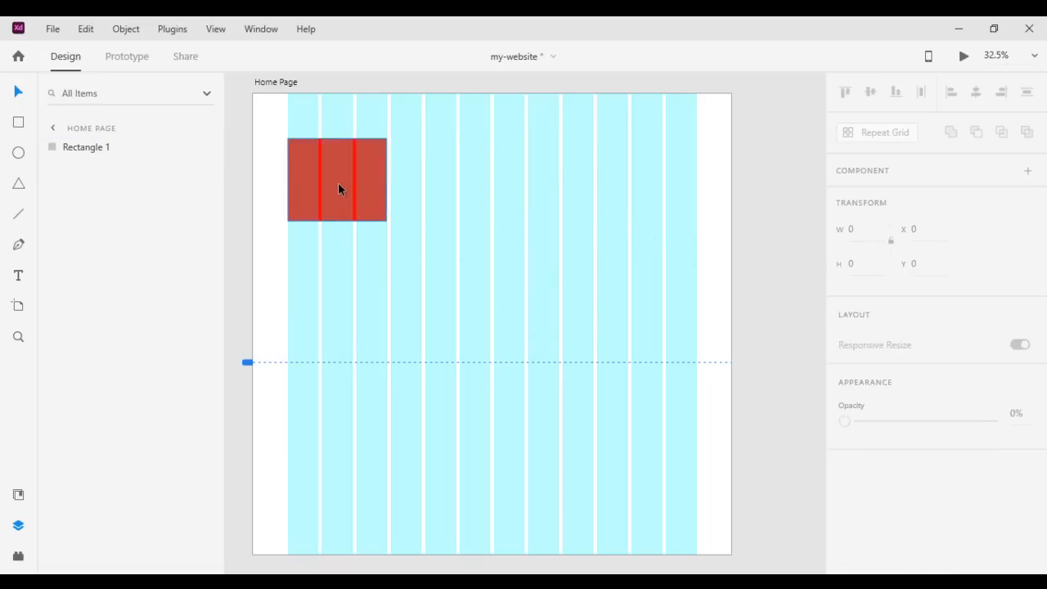
{"action": "left_click", "coordinate": [340, 183]}
{"action": "key", "text": "Delete"}
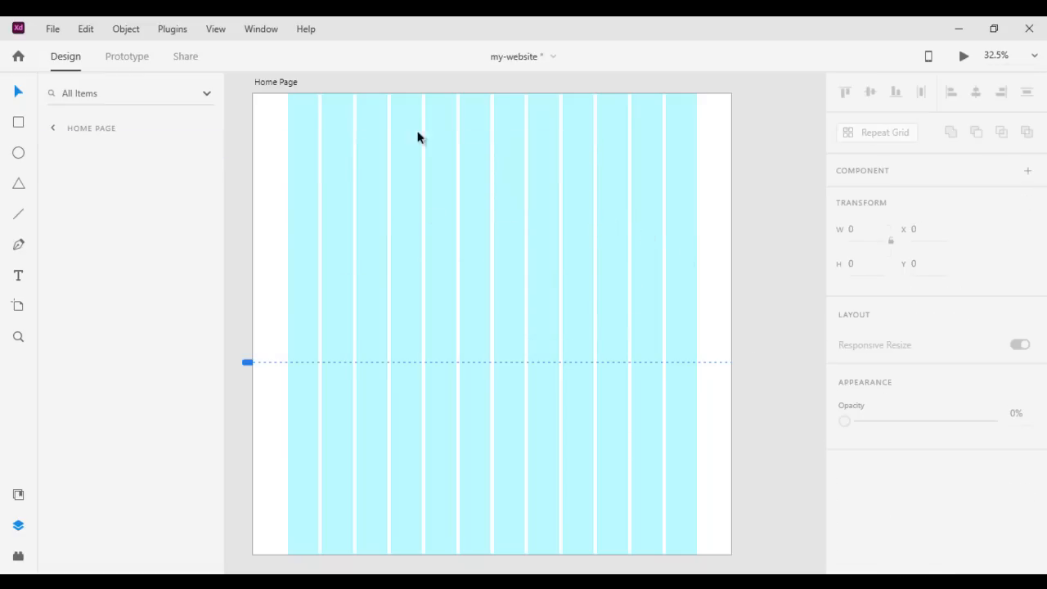
Try a gutter width of 24 on the Home Page artboard's layout grid and return it to 16
{"action": "left_click", "coordinate": [290, 83]}
{"action": "scroll", "coordinate": [963, 430], "scroll_direction": "down", "scroll_amount": 5}
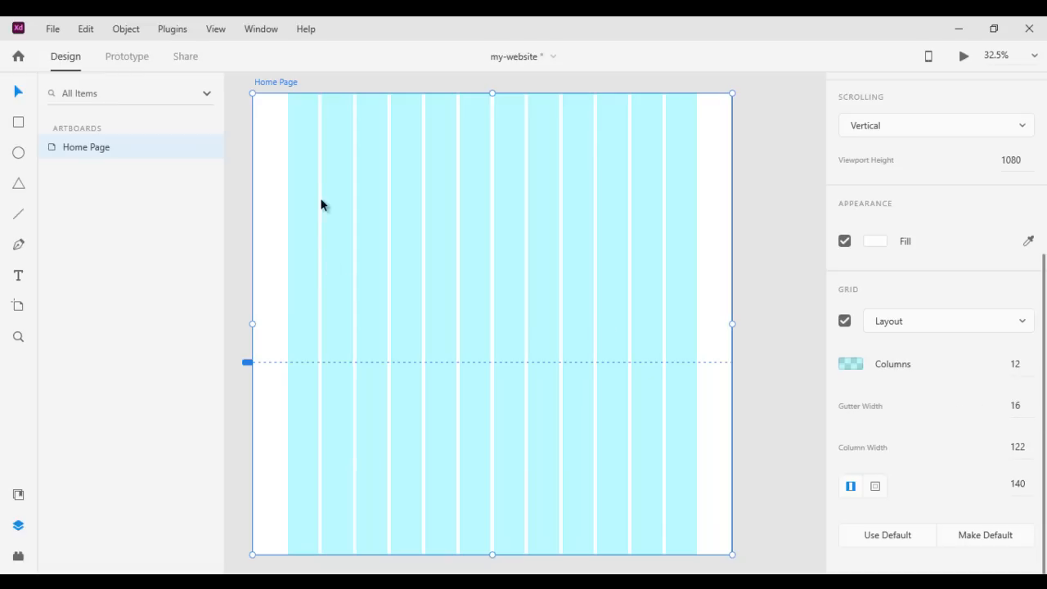
{"action": "mouse_move", "coordinate": [1014, 404]}
{"action": "left_mouse_down"}
{"action": "mouse_move", "coordinate": [1008, 327]}
{"action": "mouse_move", "coordinate": [1011, 401]}
{"action": "left_mouse_up"}
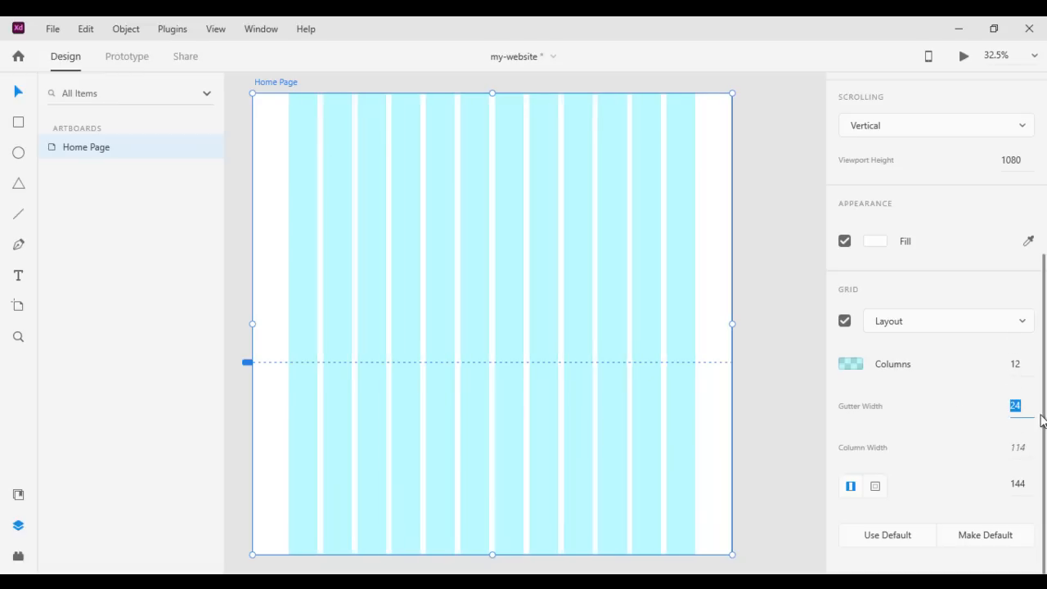
{"action": "type", "text": "16"}
{"action": "key", "text": "Return"}
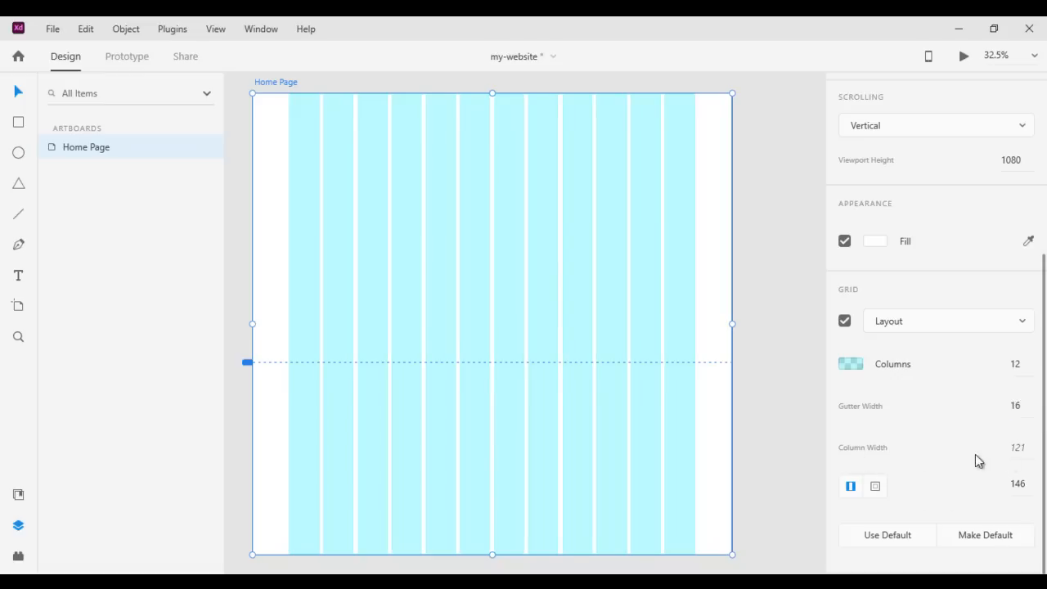
Try different column widths on the layout grid, such as 139 and 111
{"action": "left_click", "coordinate": [1019, 448]}
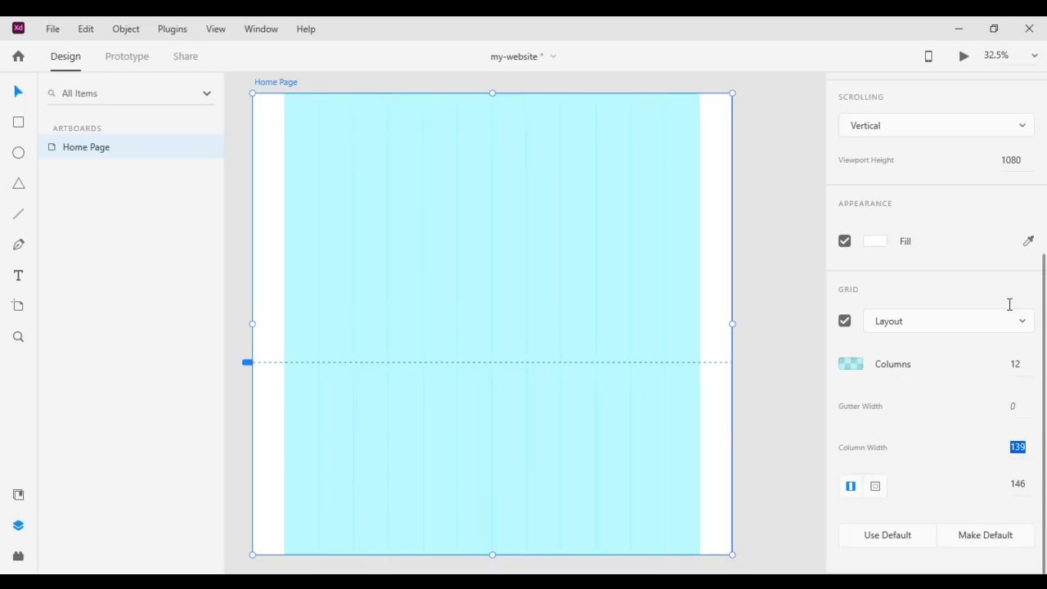
{"action": "key", "text": "shift+Down"}
{"action": "key", "text": "Return"}
{"action": "left_click", "coordinate": [1019, 446]}
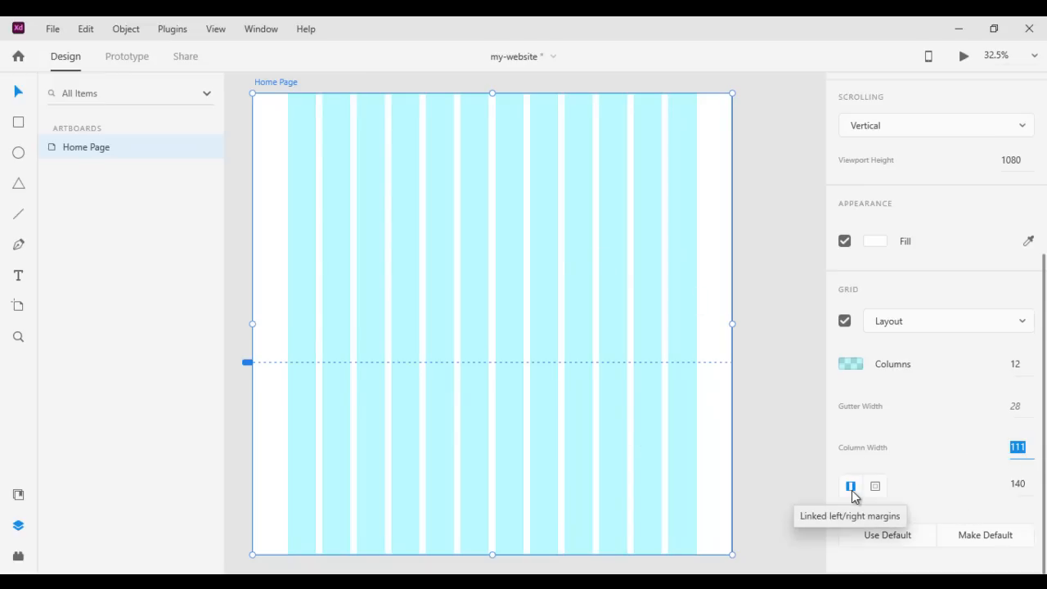
Try different linked left/right margin values for the layout grid, including 142
{"action": "left_click", "coordinate": [1018, 484]}
{"action": "type", "text": "163"}
{"action": "key", "text": "Return"}
{"action": "key", "text": "Up"}
{"action": "key", "text": "Up"}
{"action": "key", "text": "Up"}
{"action": "key", "text": "Up"}
{"action": "key", "text": "Up"}
{"action": "key", "text": "Up"}
{"action": "key", "text": "Up"}
{"action": "key", "text": "Up"}
{"action": "key", "text": "Up"}
{"action": "key", "text": "Up"}
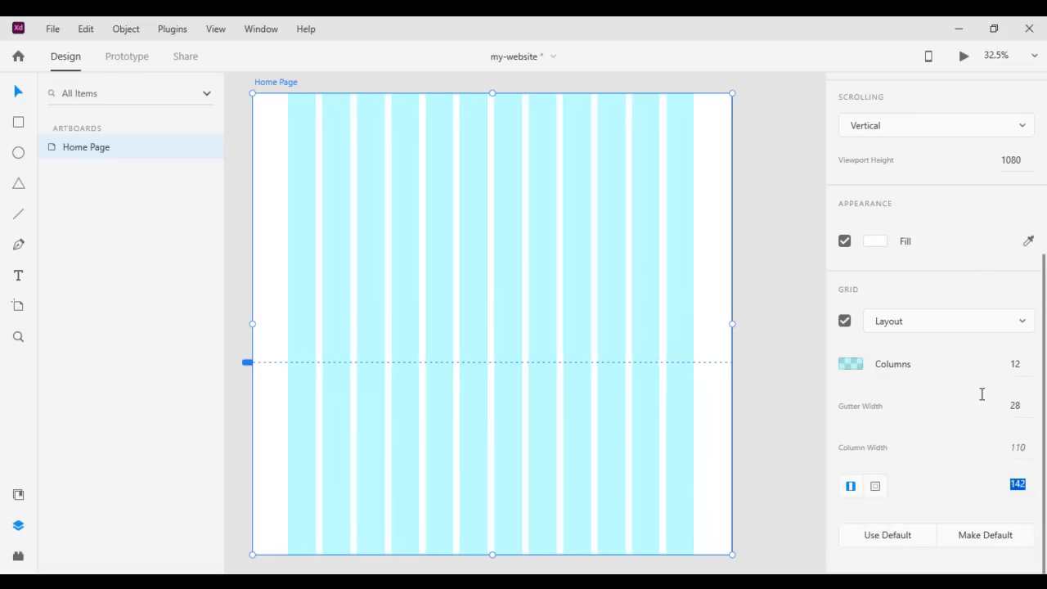
{"action": "key", "text": "Up"}
{"action": "key", "text": "Up"}
{"action": "key", "text": "Up"}
{"action": "key", "text": "Up"}
{"action": "key", "text": "Up"}
{"action": "key", "text": "Up"}
{"action": "key", "text": "Up"}
{"action": "key", "text": "Up"}
{"action": "key", "text": "Up"}
{"action": "key", "text": "Up"}
{"action": "key", "text": "Up"}
{"action": "key", "text": "Up"}
{"action": "left_click", "coordinate": [1000, 391]}
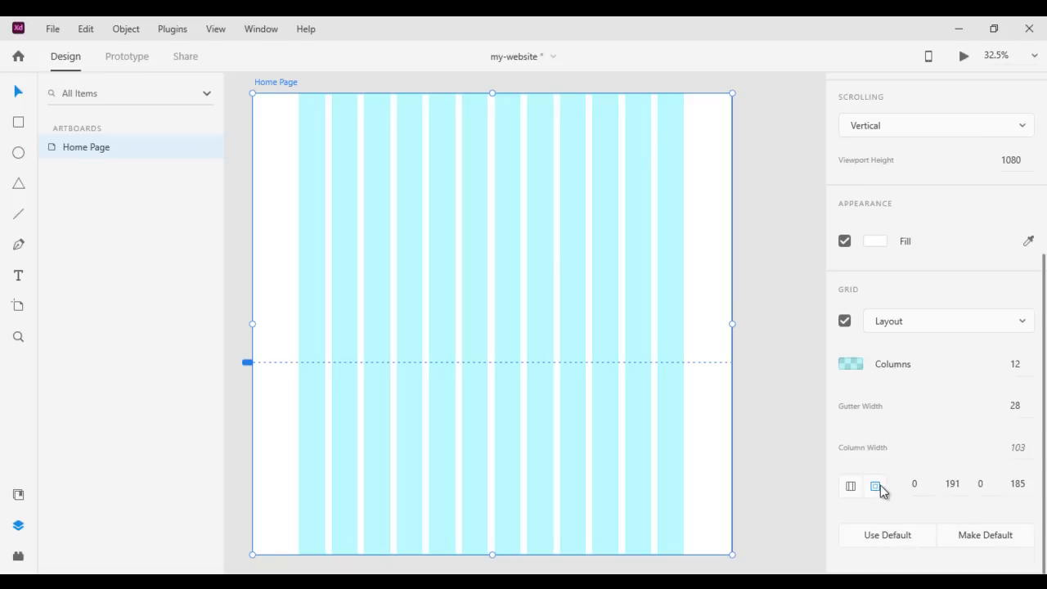
Try separate margin values for the individual sides of the layout grid and restore the default grid settings
{"action": "left_click_drag", "start_coordinate": [918, 451], "coordinate": [916, 423]}
{"action": "left_click_drag", "start_coordinate": [951, 483], "coordinate": [951, 374]}
{"action": "left_click_drag", "start_coordinate": [982, 483], "coordinate": [995, 562]}
{"action": "left_click", "coordinate": [903, 543]}
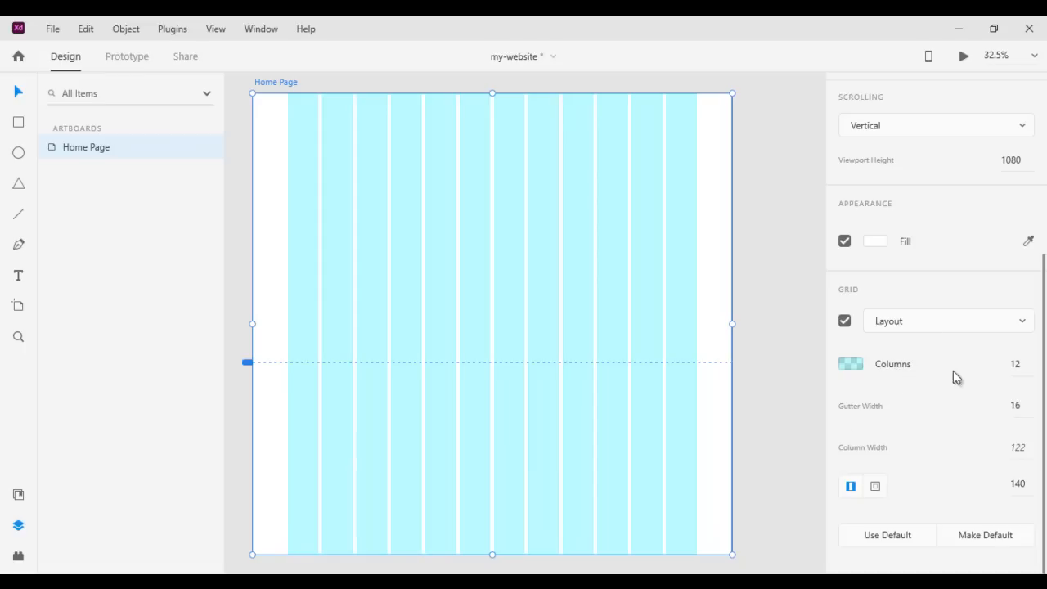
Try other shades for the layout grid's columns and return the color to full cyan
{"action": "left_click", "coordinate": [855, 366]}
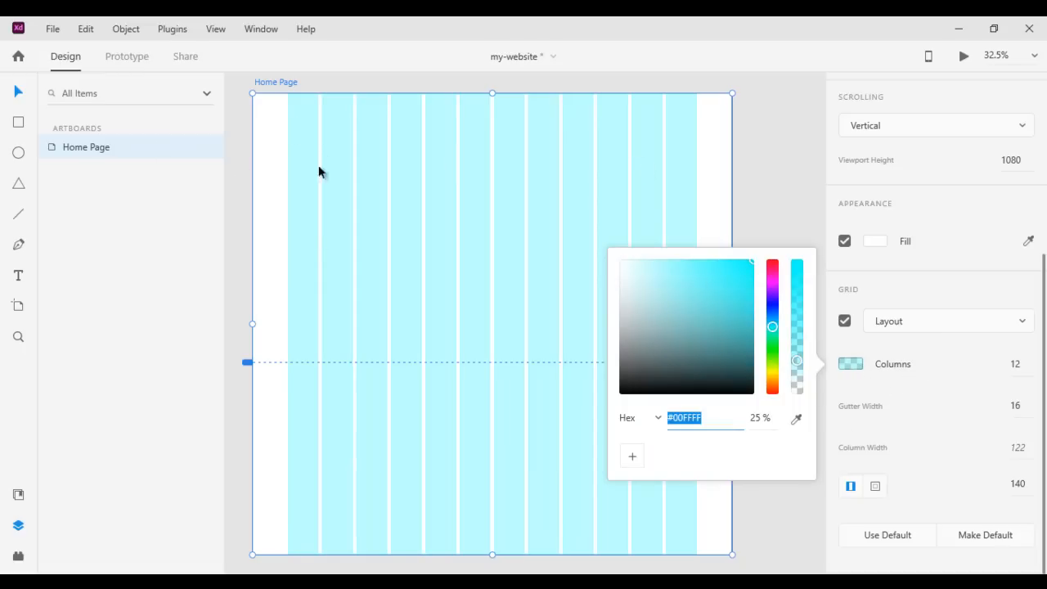
{"action": "left_click", "coordinate": [732, 264]}
{"action": "mouse_move", "coordinate": [732, 265]}
{"action": "left_mouse_down"}
{"action": "mouse_move", "coordinate": [708, 286]}
{"action": "mouse_move", "coordinate": [759, 260]}
{"action": "left_mouse_up"}
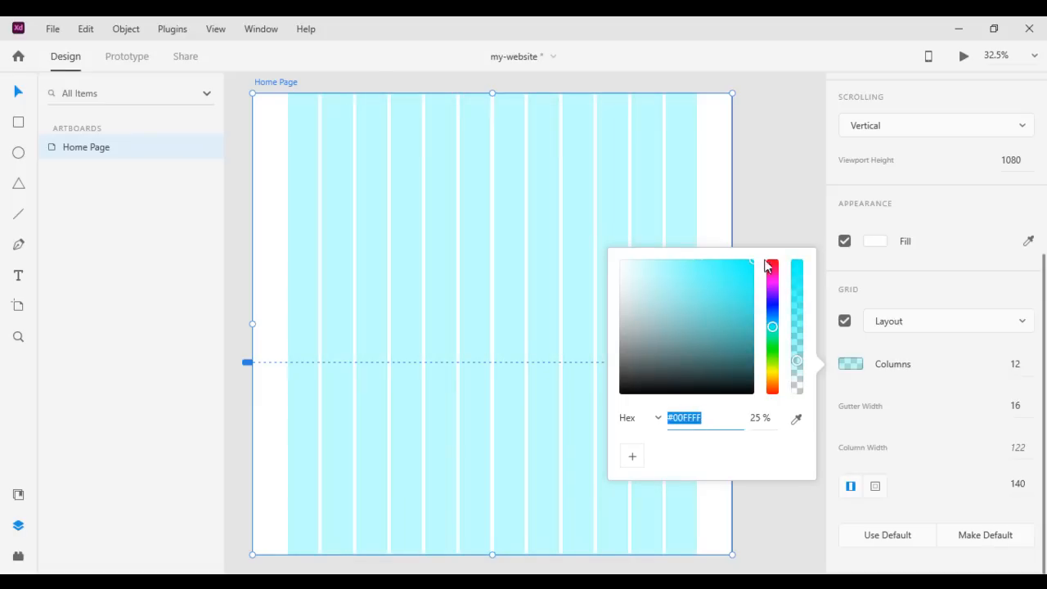
Switch the Home Page artboard's grid to Square and set the square size to 24
{"action": "left_click", "coordinate": [1020, 326]}
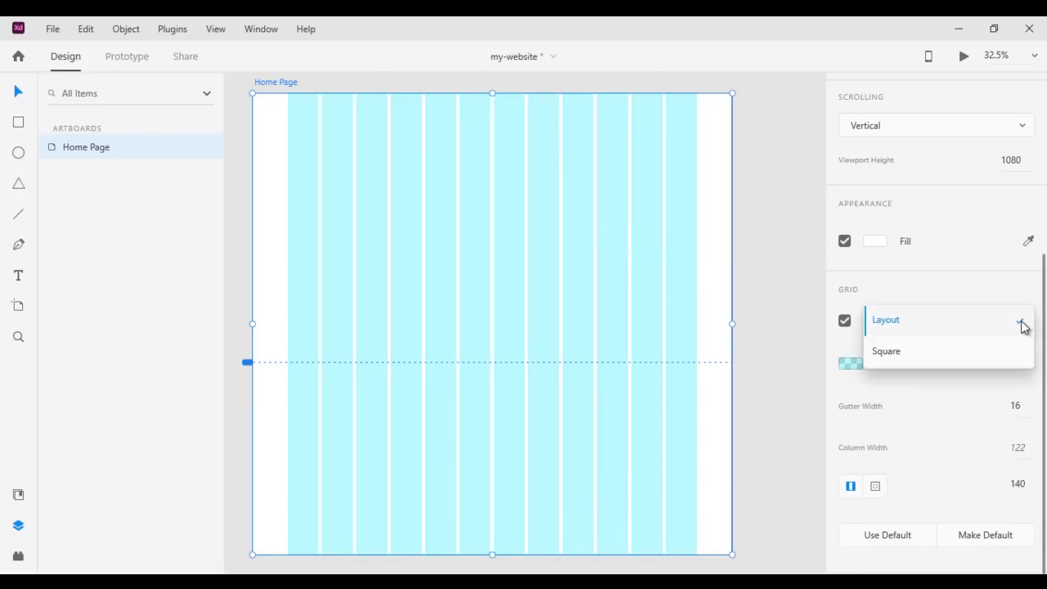
{"action": "left_click", "coordinate": [913, 350]}
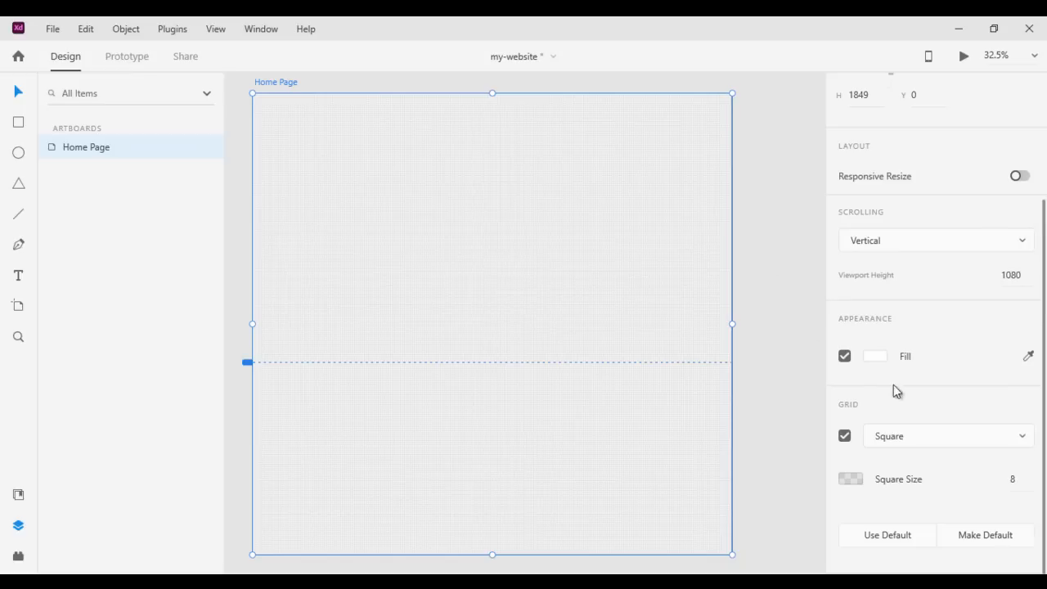
{"action": "left_click_drag", "start_coordinate": [1017, 481], "coordinate": [965, 256]}
{"action": "left_click", "coordinate": [1027, 438]}
{"action": "left_click", "coordinate": [953, 401]}
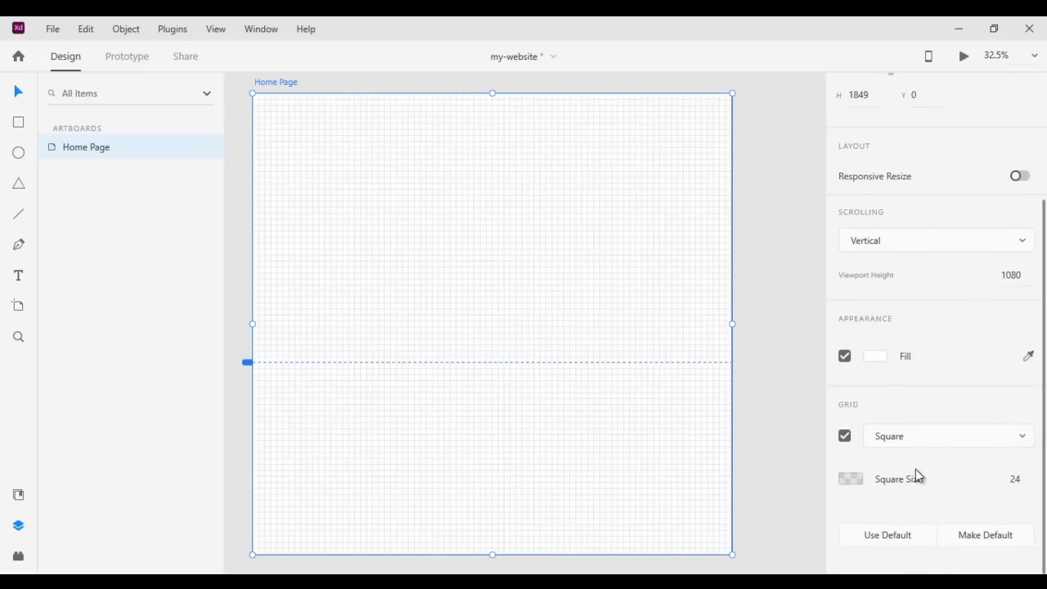
Switch the Home Page artboard's grid type back to Layout and turn the grid off
{"action": "left_click", "coordinate": [846, 438]}
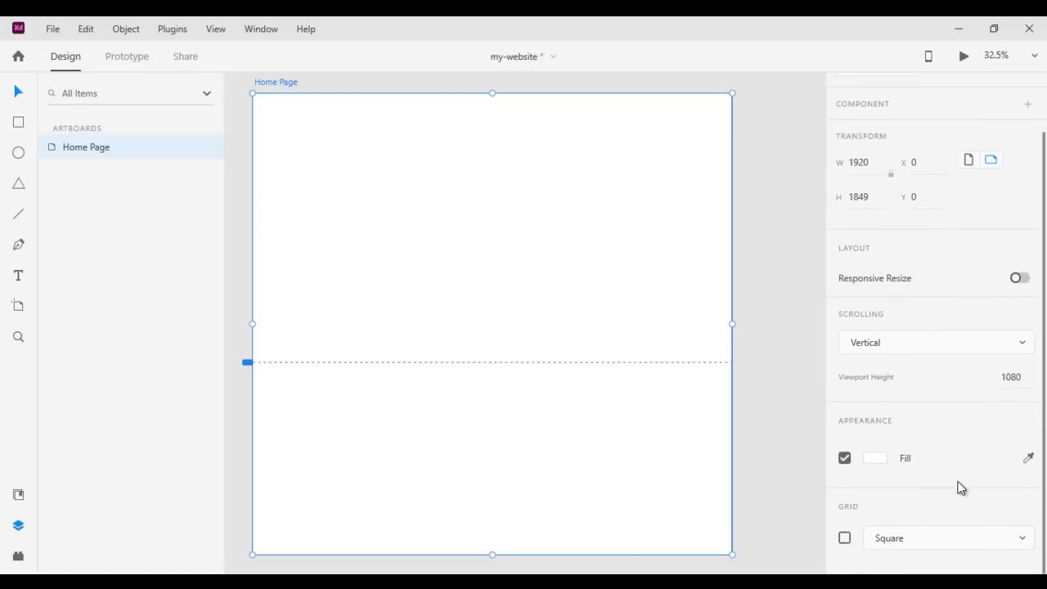
{"action": "left_click", "coordinate": [1024, 542]}
{"action": "left_click", "coordinate": [911, 509]}
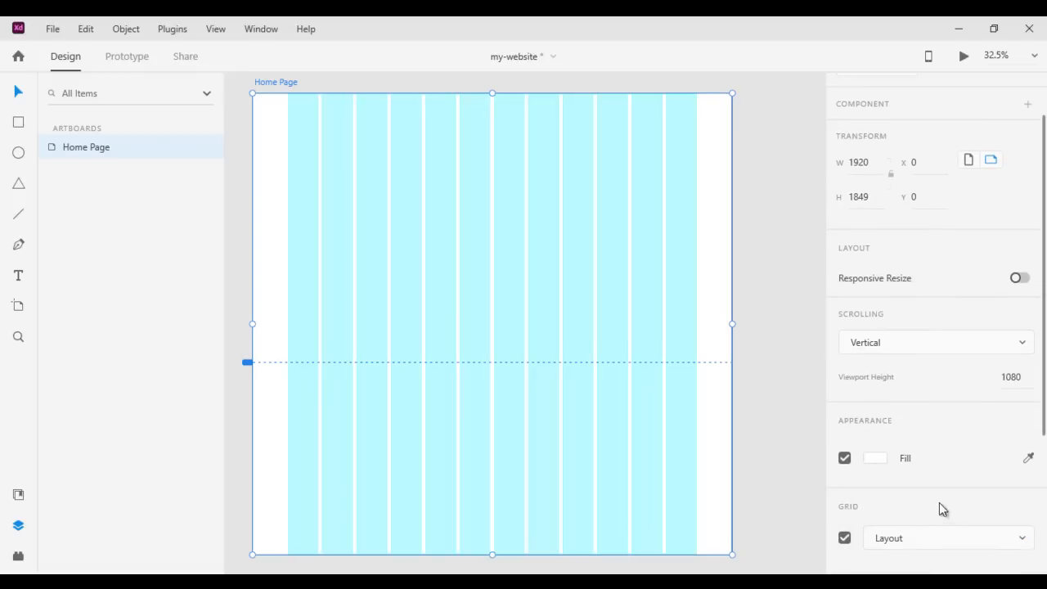
{"action": "left_click", "coordinate": [844, 538]}
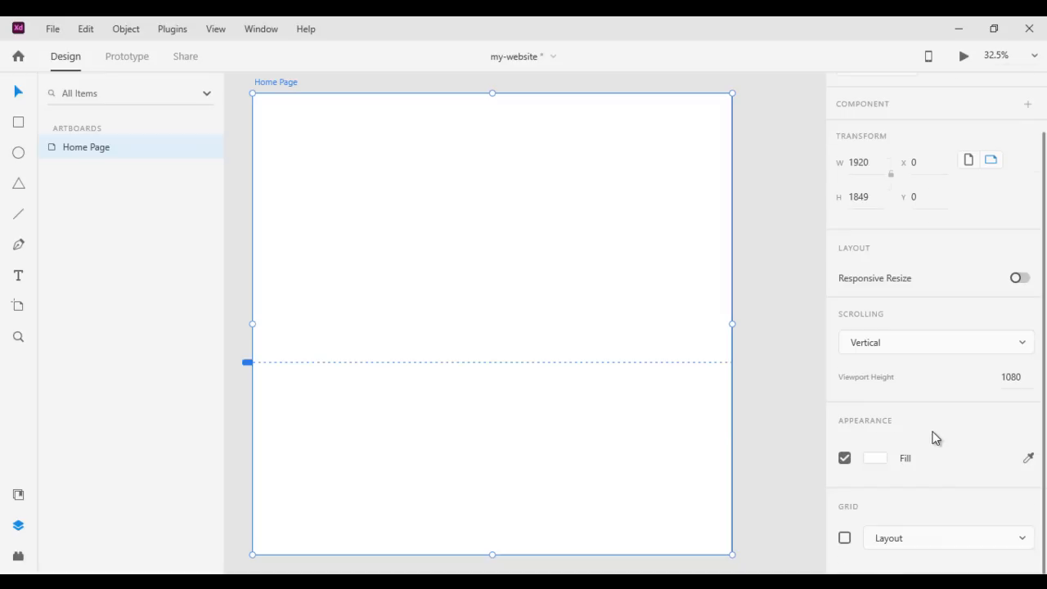
{"action": "scroll", "coordinate": [933, 437], "scroll_direction": "up", "scroll_amount": 2}
{"action": "left_click", "coordinate": [353, 581]}
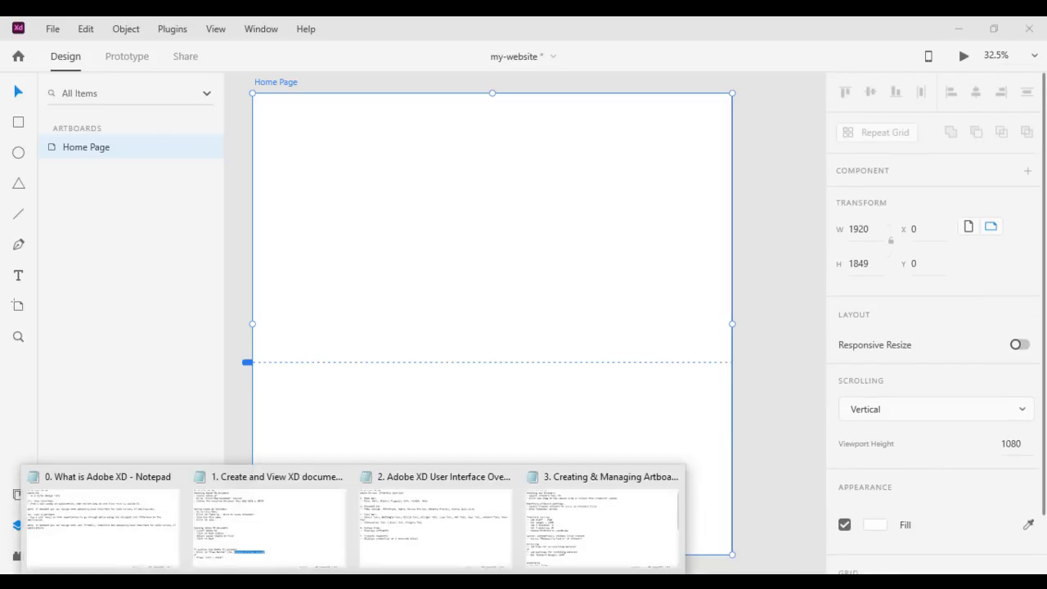
{"action": "left_click", "coordinate": [810, 258]}
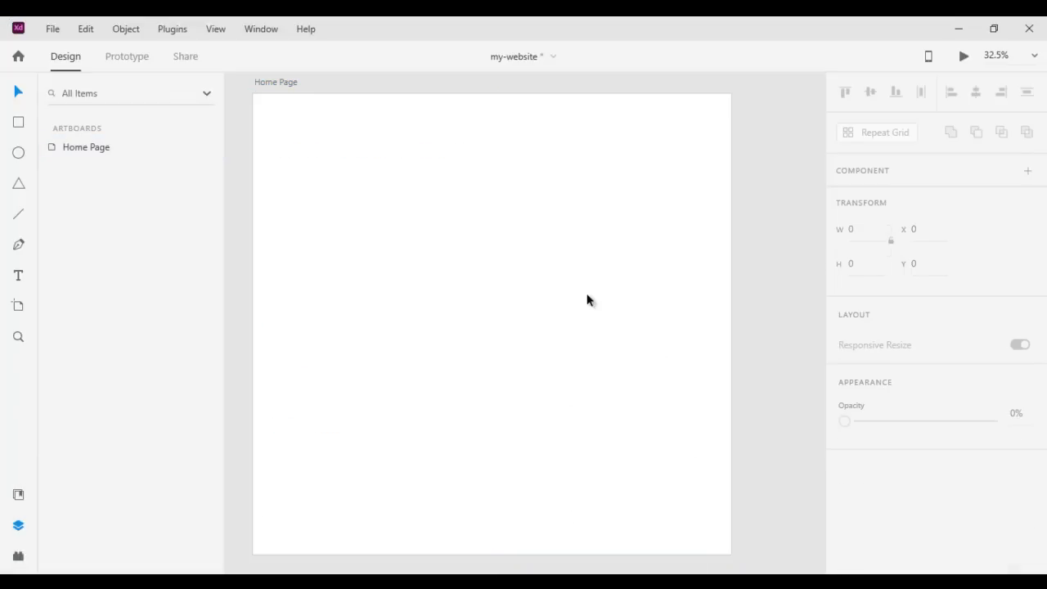
{"action": "left_click", "coordinate": [598, 296]}
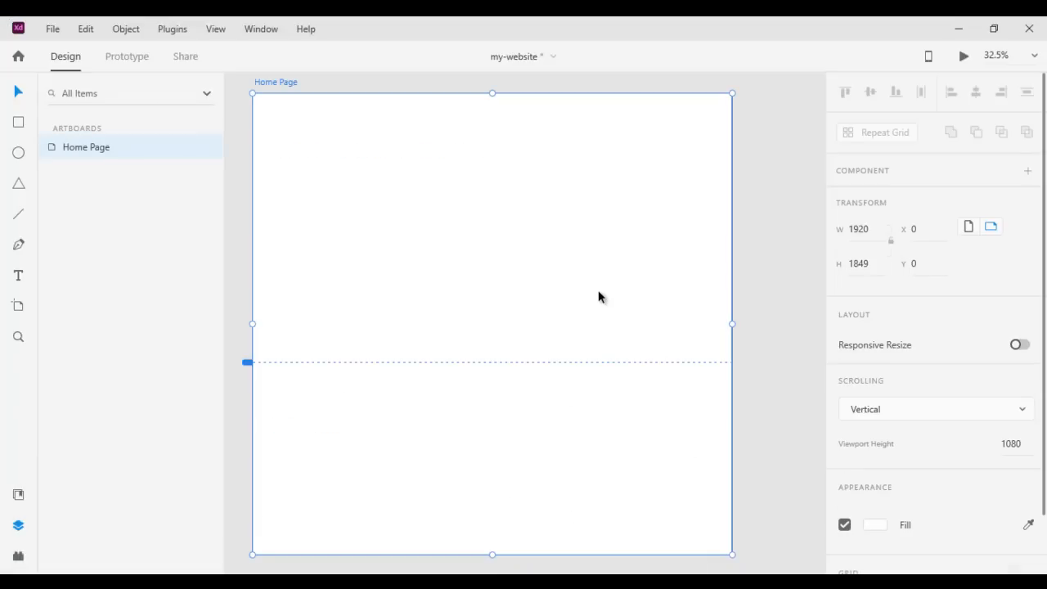